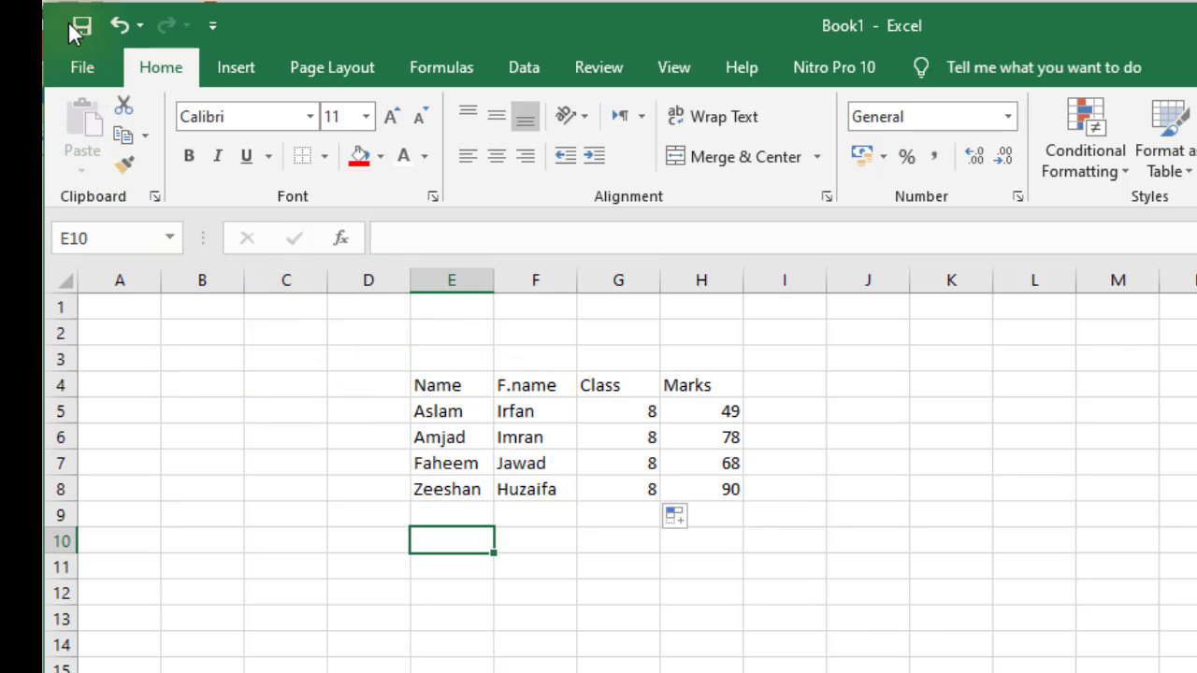
Preview how the borderless marks table will print and return to the sheet
click(91, 66)
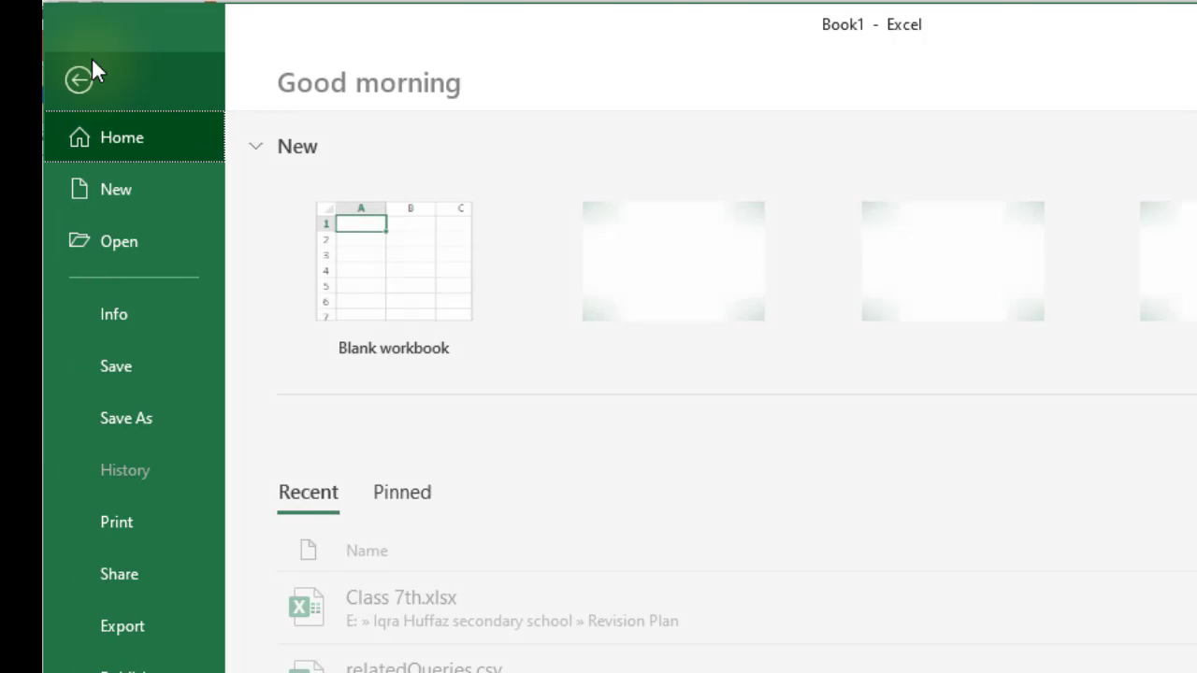
click(126, 540)
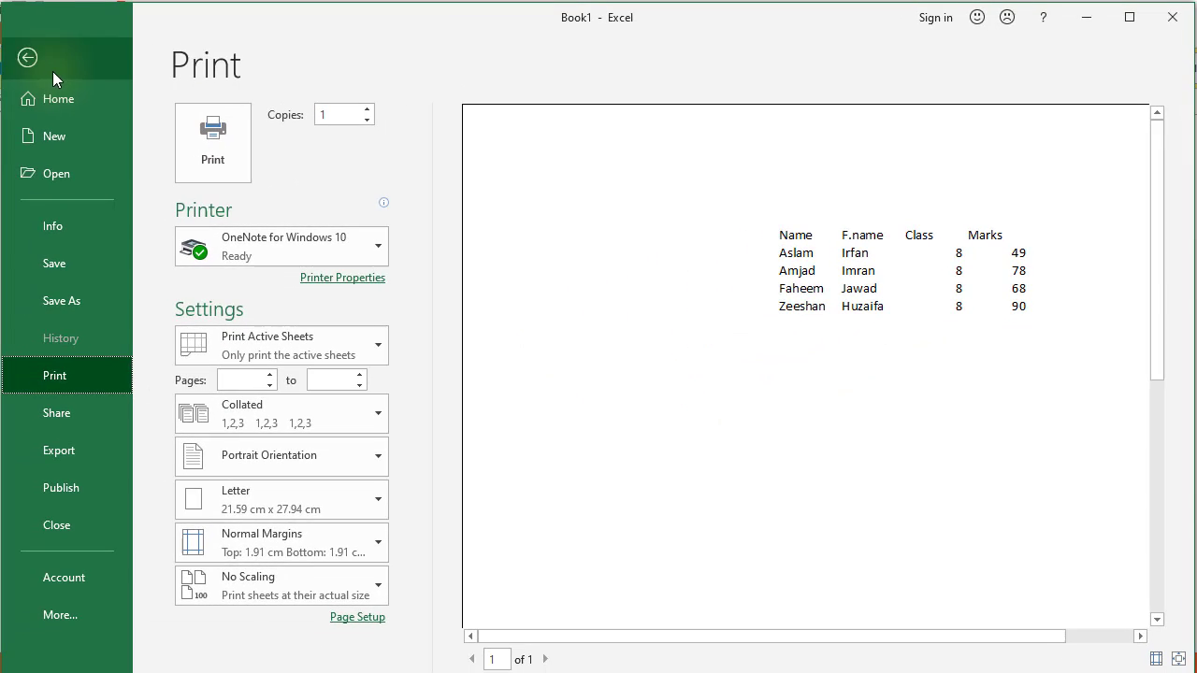
click(28, 58)
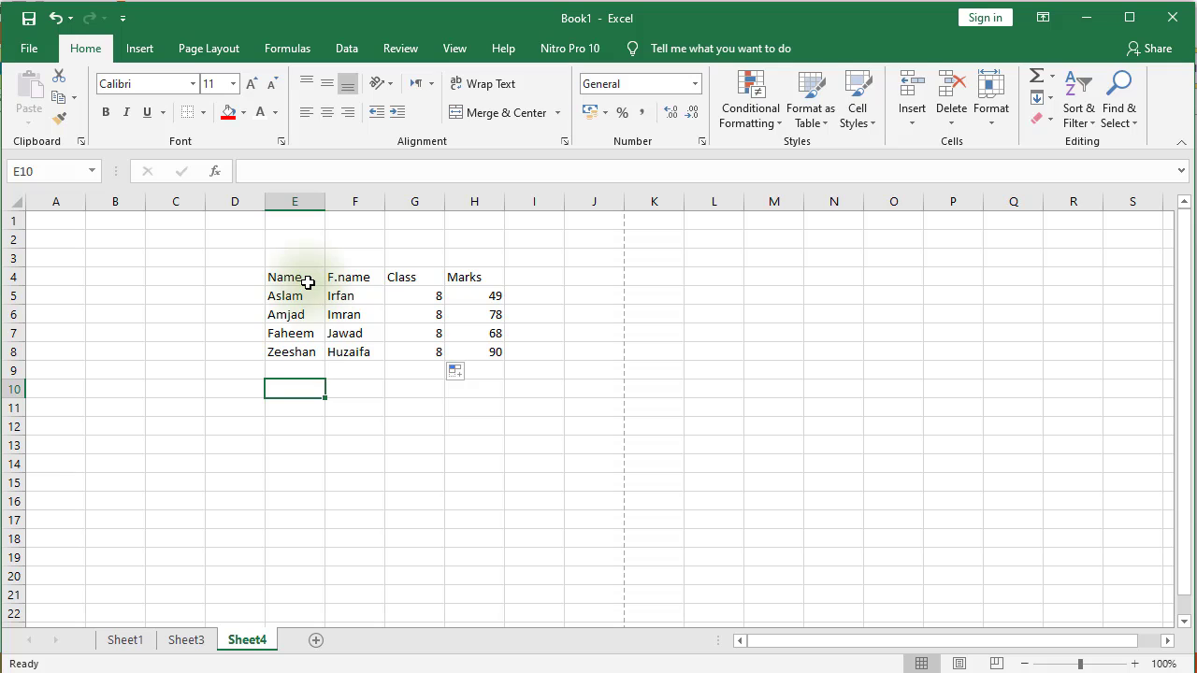
Apply All Borders to the marks table in cells E4:H8
drag(294, 277, 473, 352)
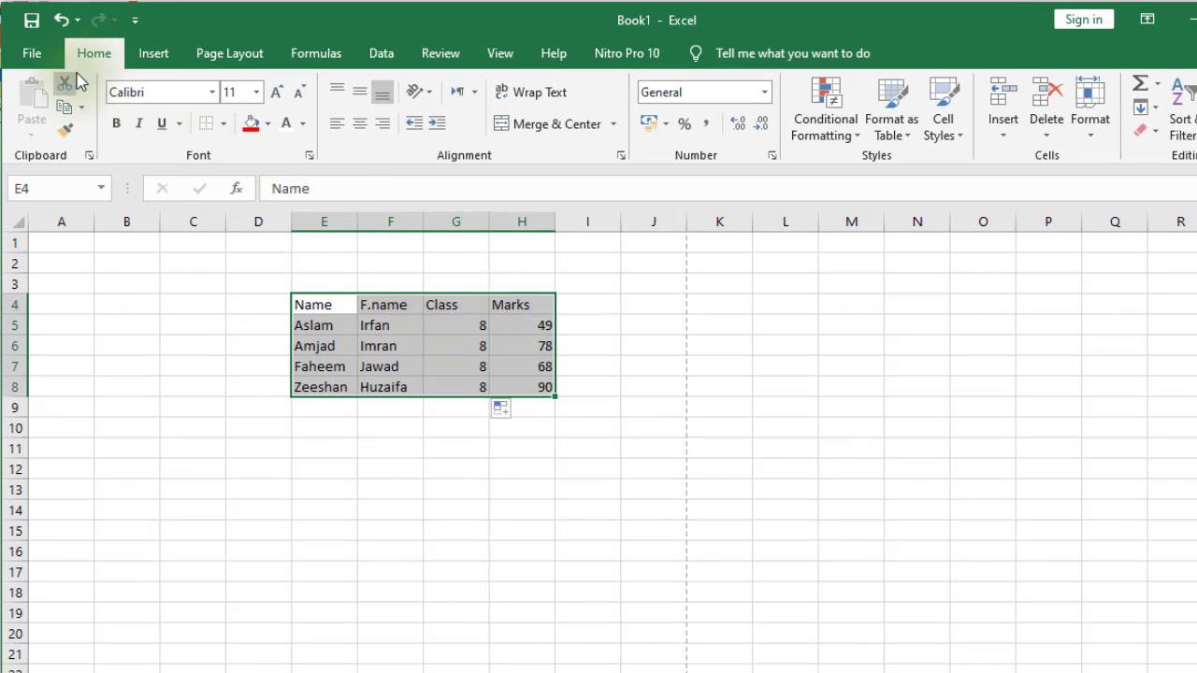
click(228, 124)
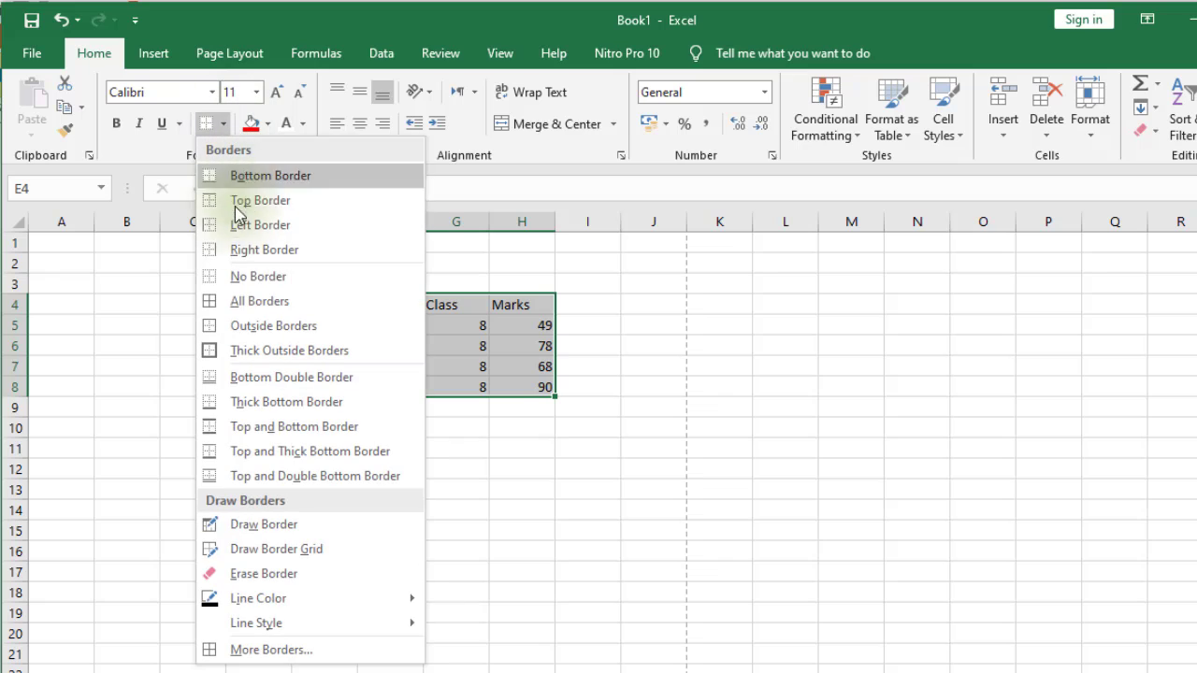
click(244, 304)
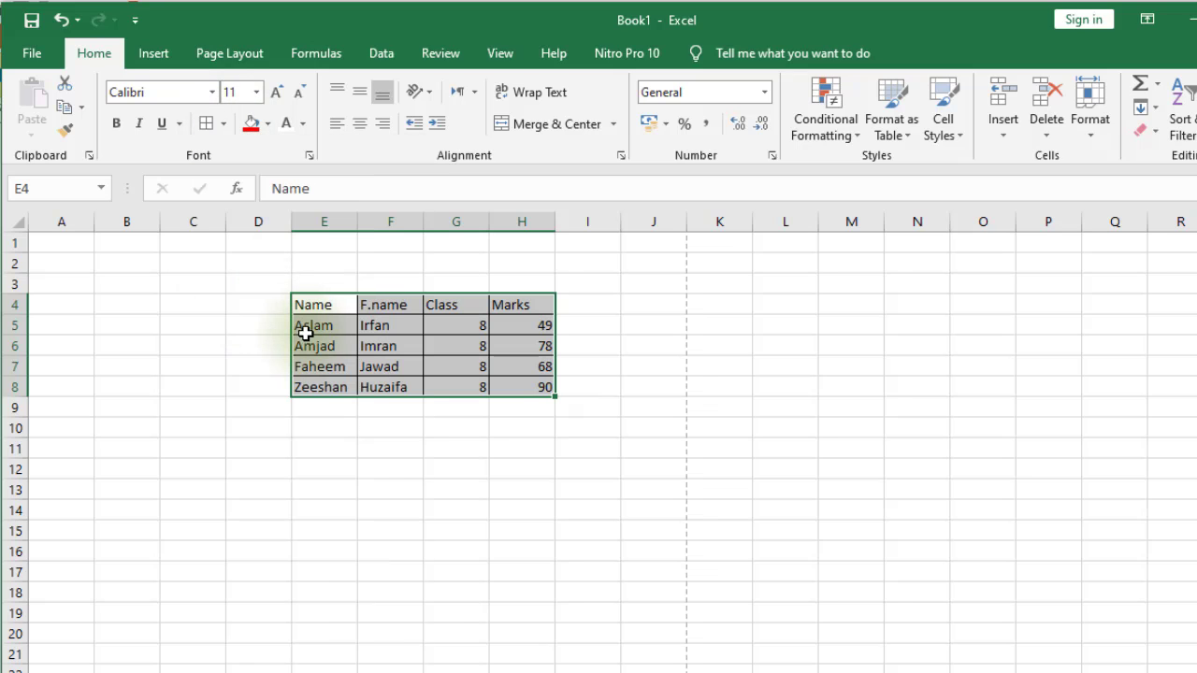
Check the bordered table in the print preview and return to the sheet
click(35, 50)
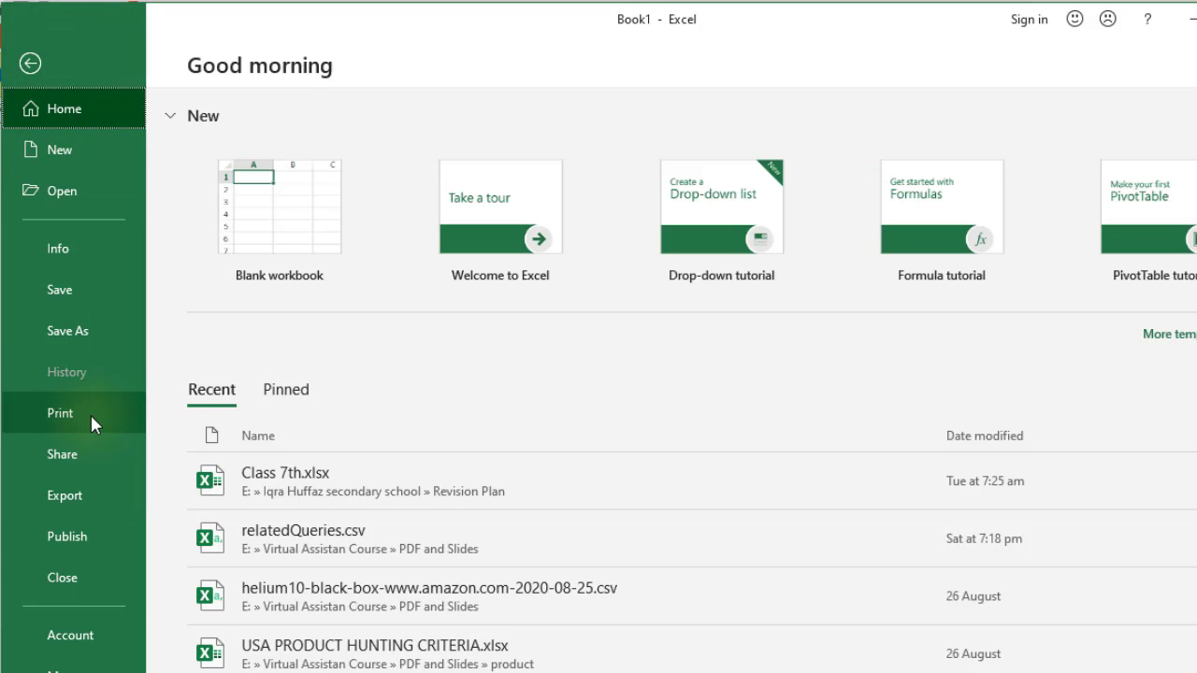
click(90, 414)
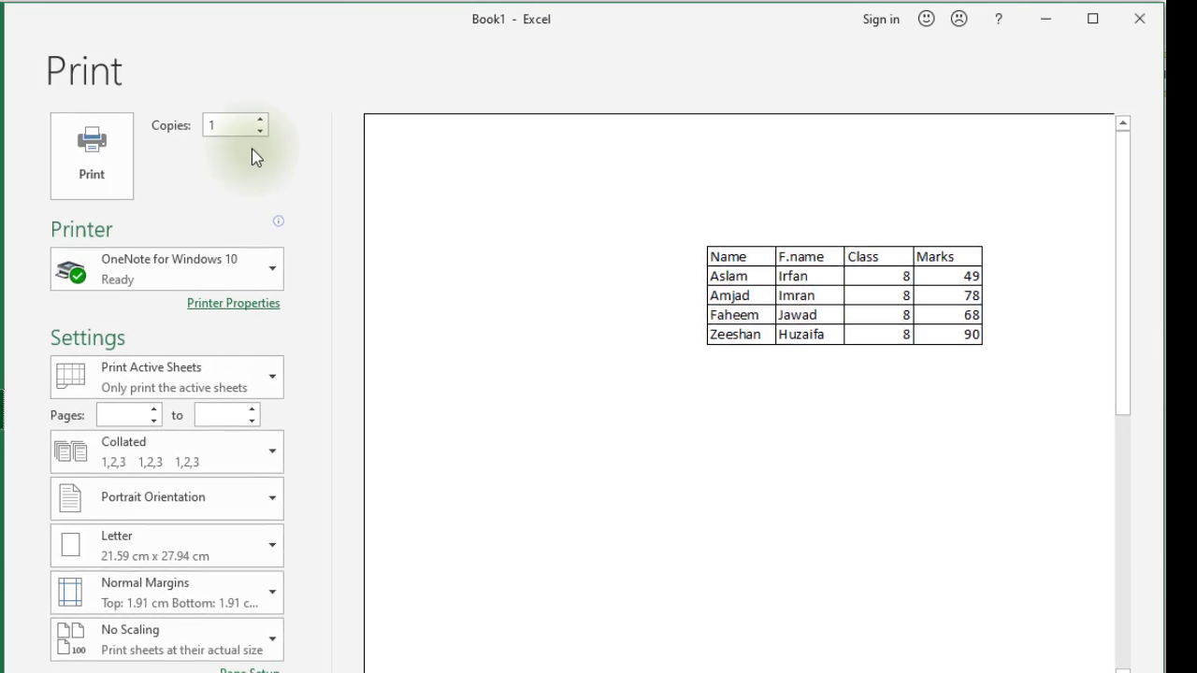
click(24, 54)
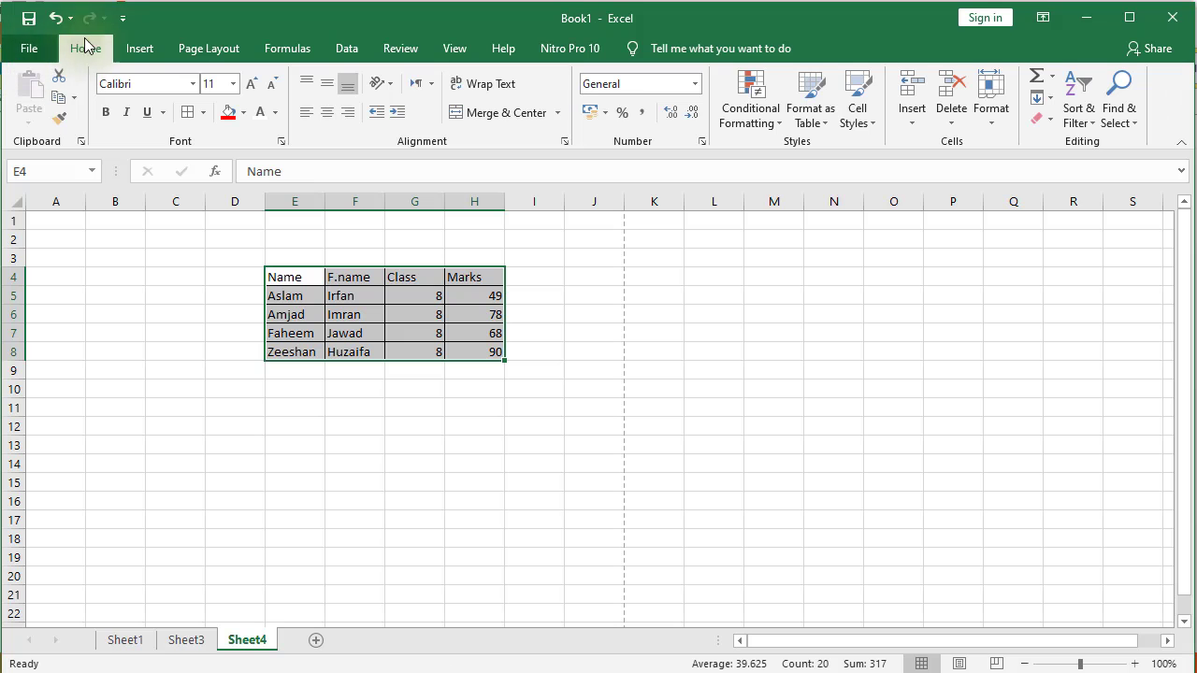
Remove all borders from the selected table and check it in the print preview
click(202, 112)
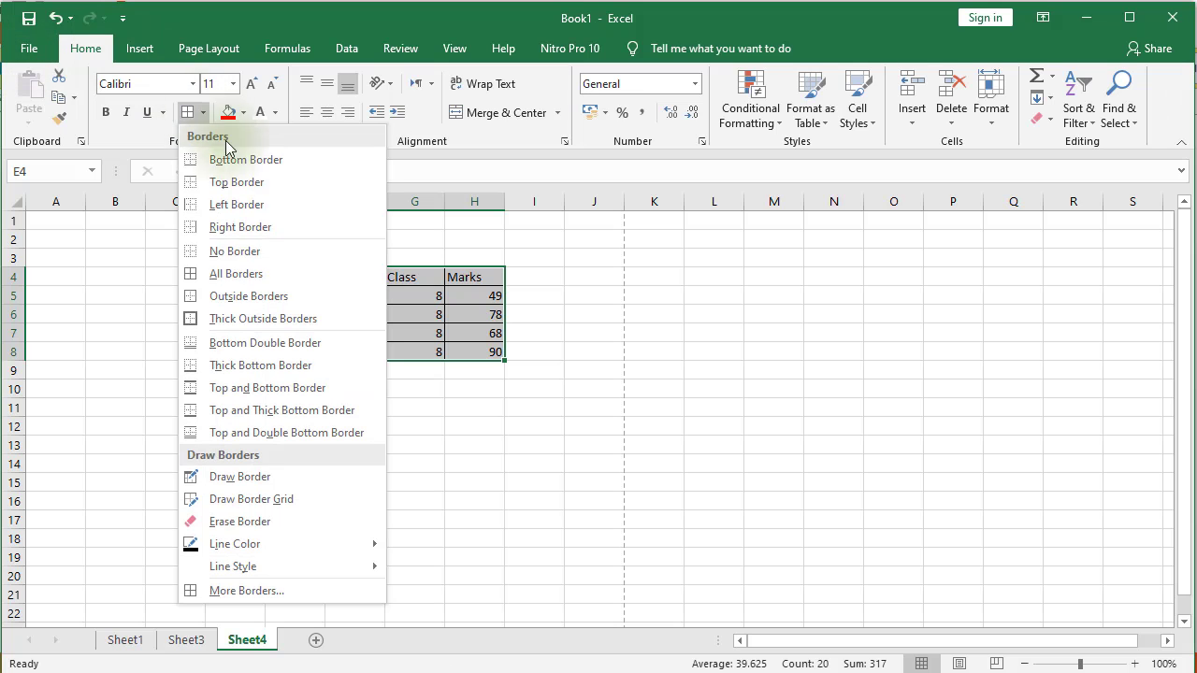
click(249, 253)
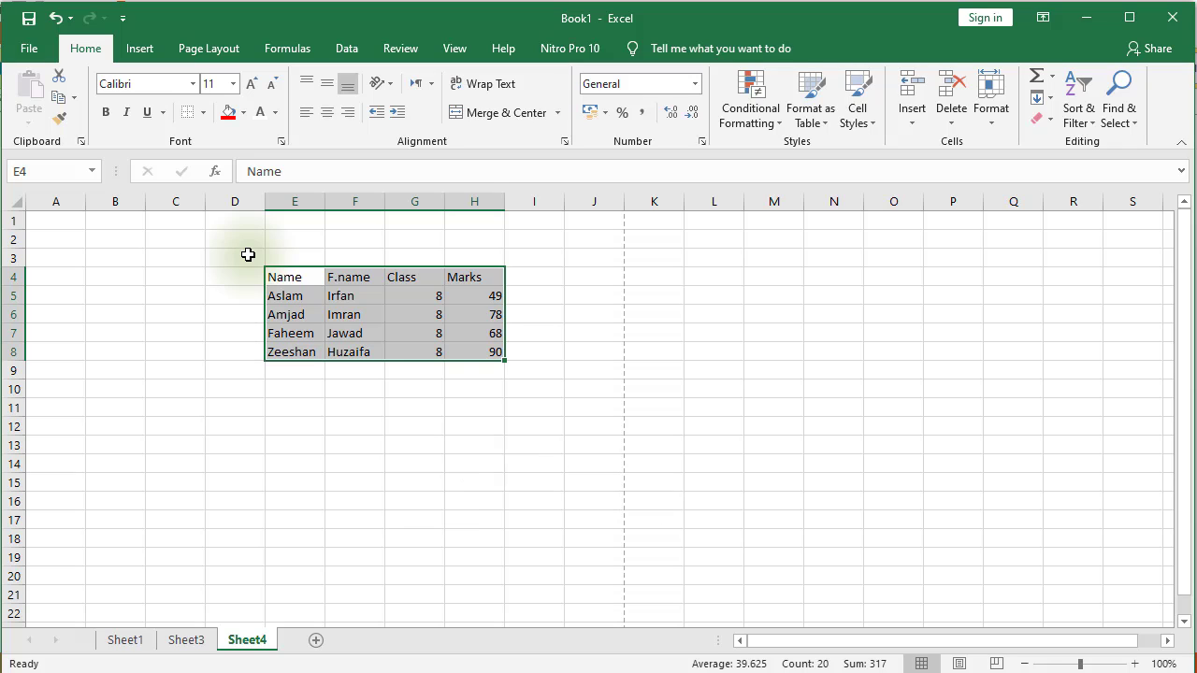
key(ctrl+p)
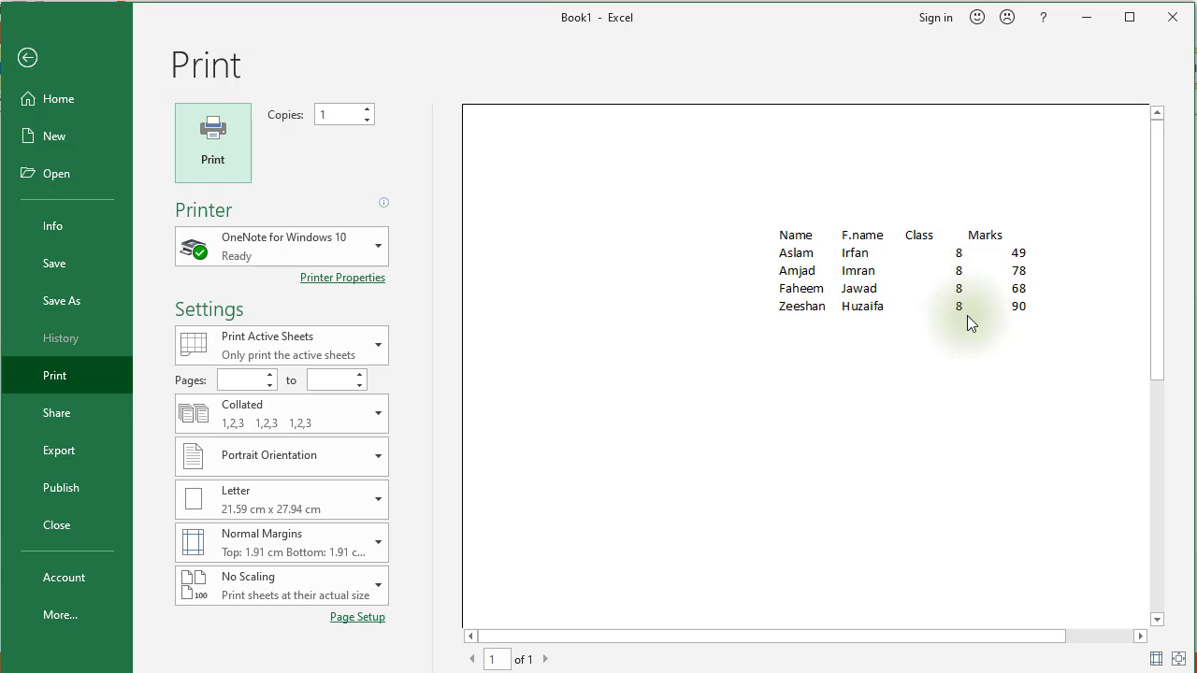
click(26, 58)
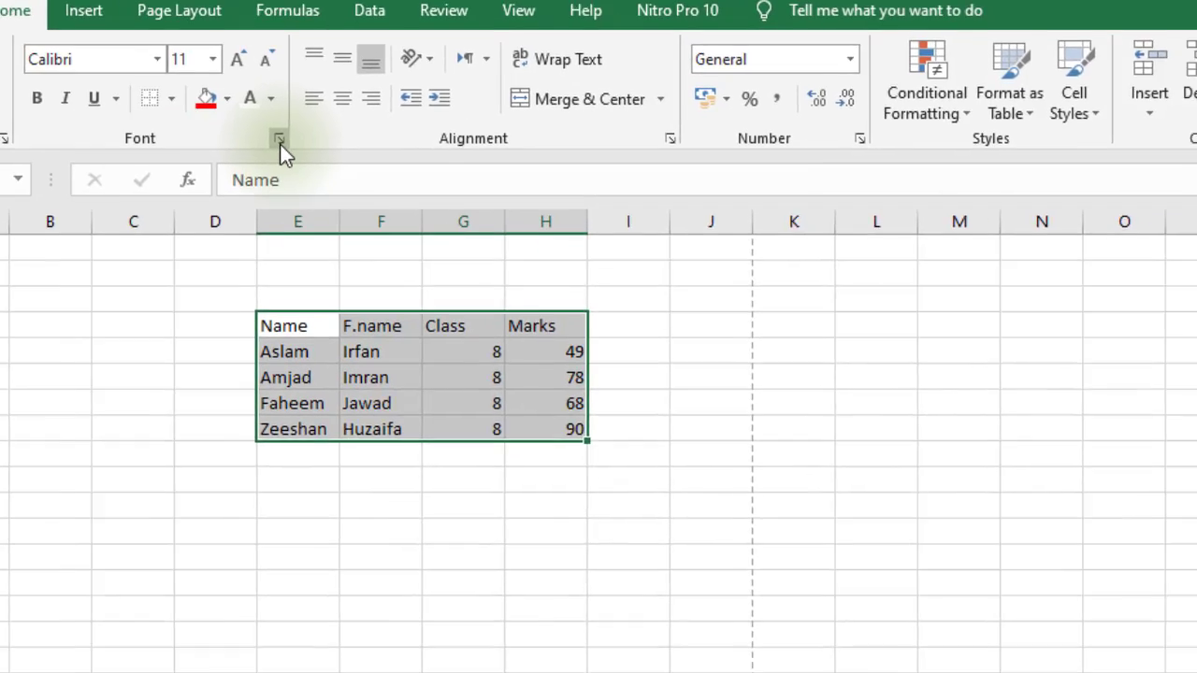
Open the Format Cells border settings for the selected table and reposition the dialog
click(389, 200)
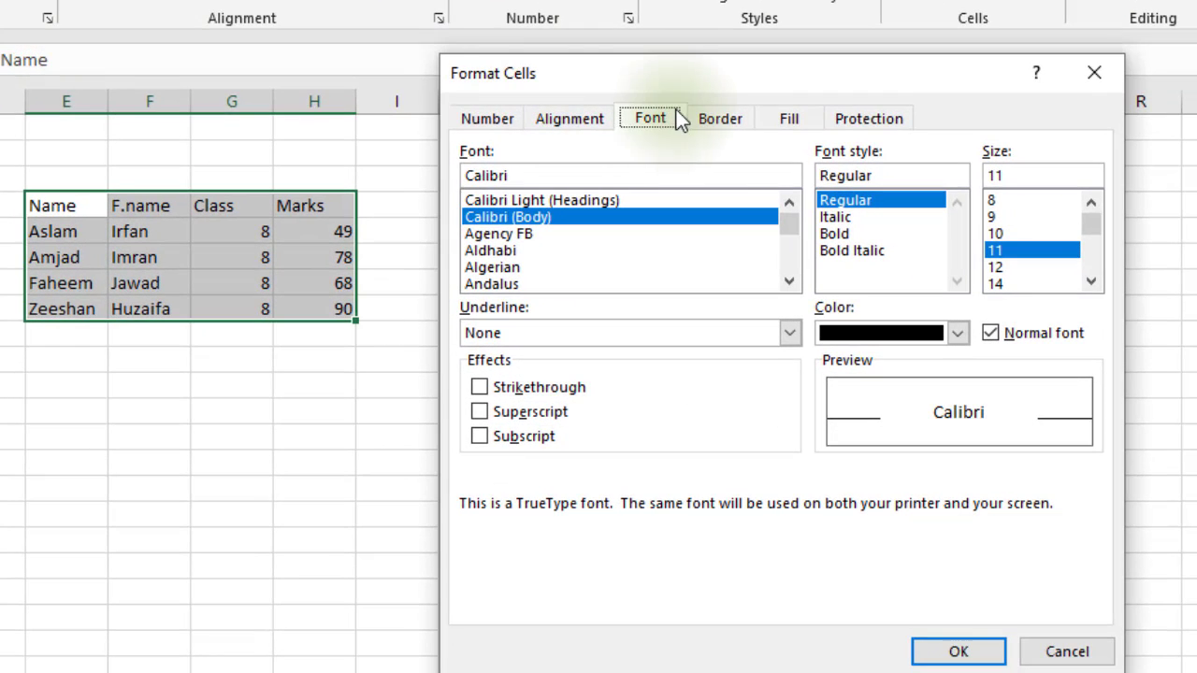
click(718, 120)
drag(722, 80, 735, 28)
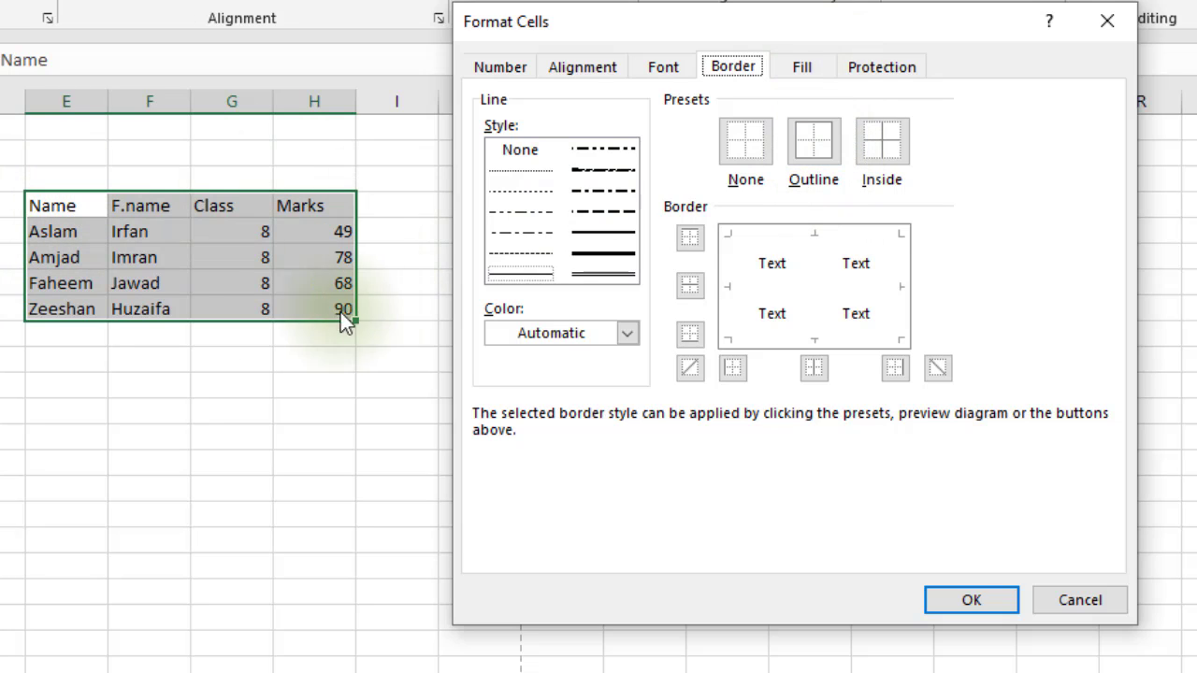
Try the Outline and Inside border presets separately and together, clearing them with the None preset
click(819, 146)
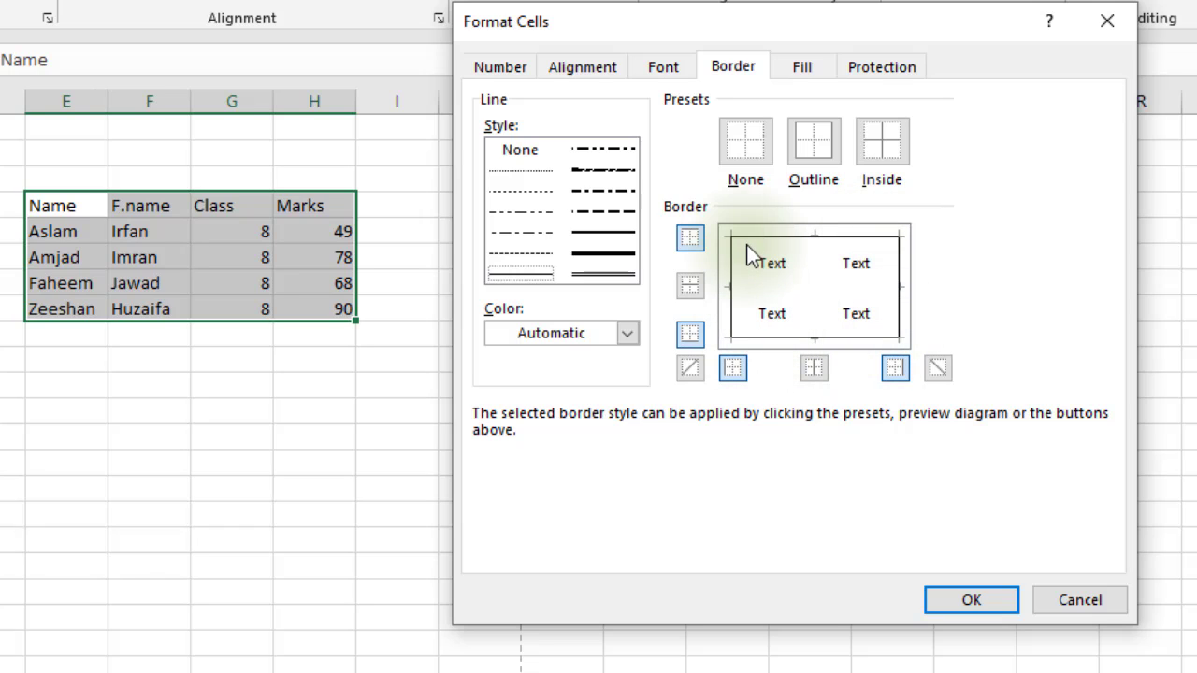
click(880, 145)
click(769, 150)
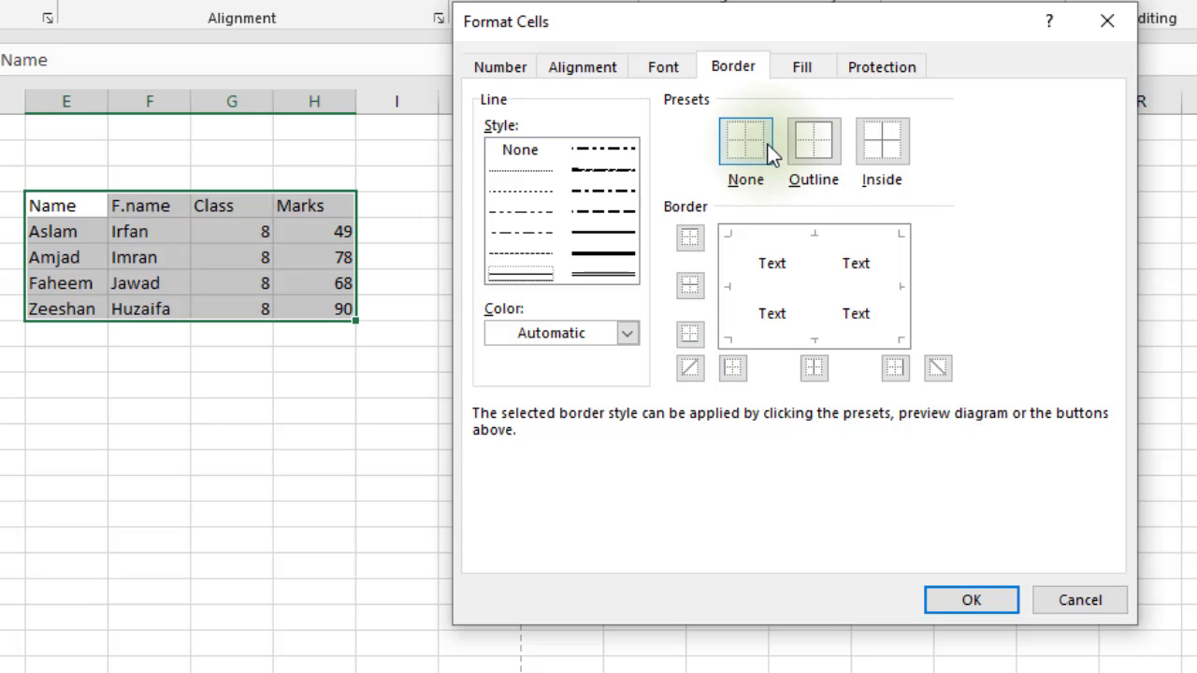
click(829, 156)
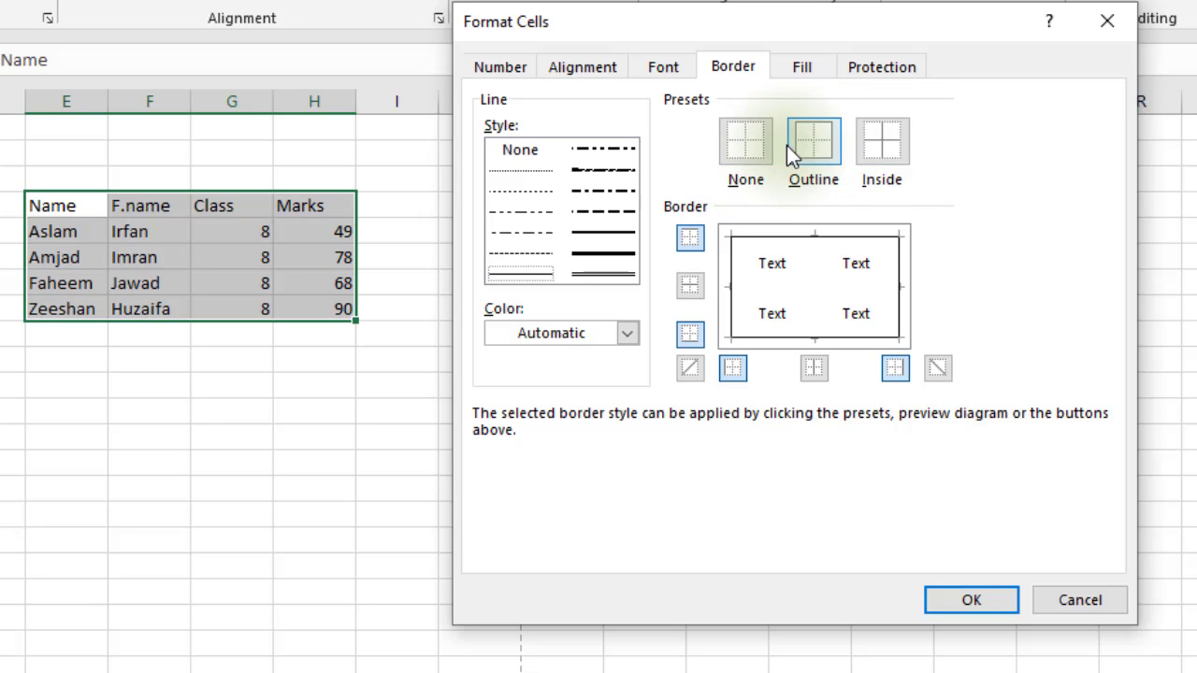
click(745, 147)
click(897, 147)
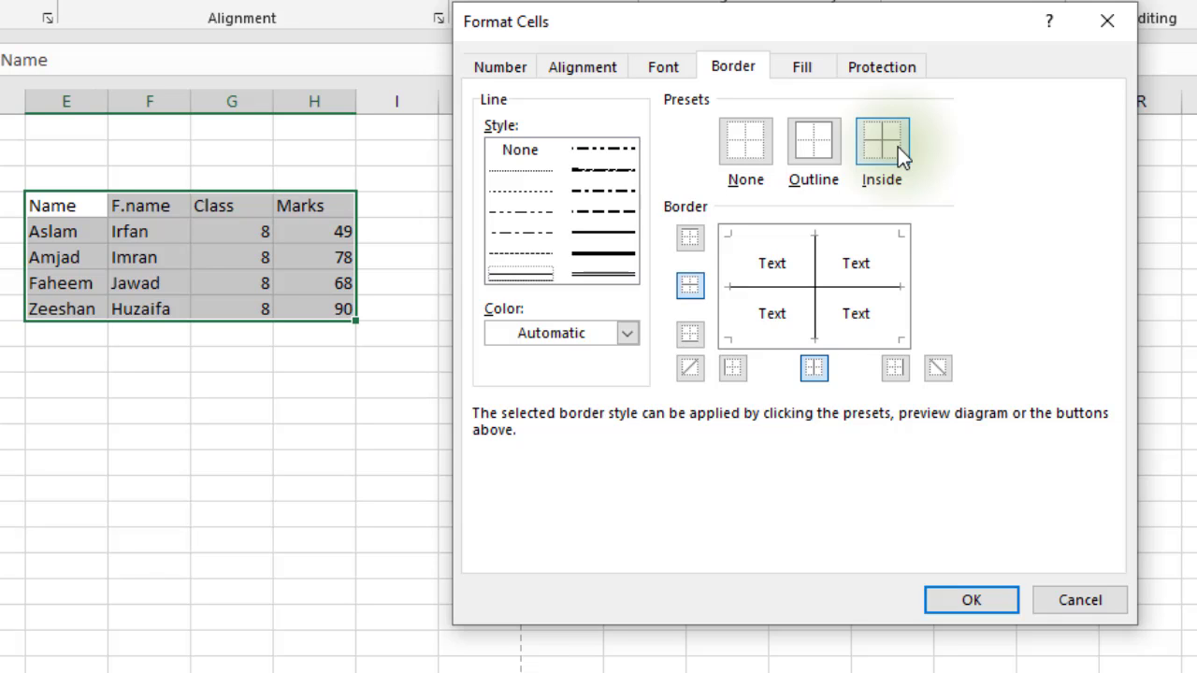
click(828, 142)
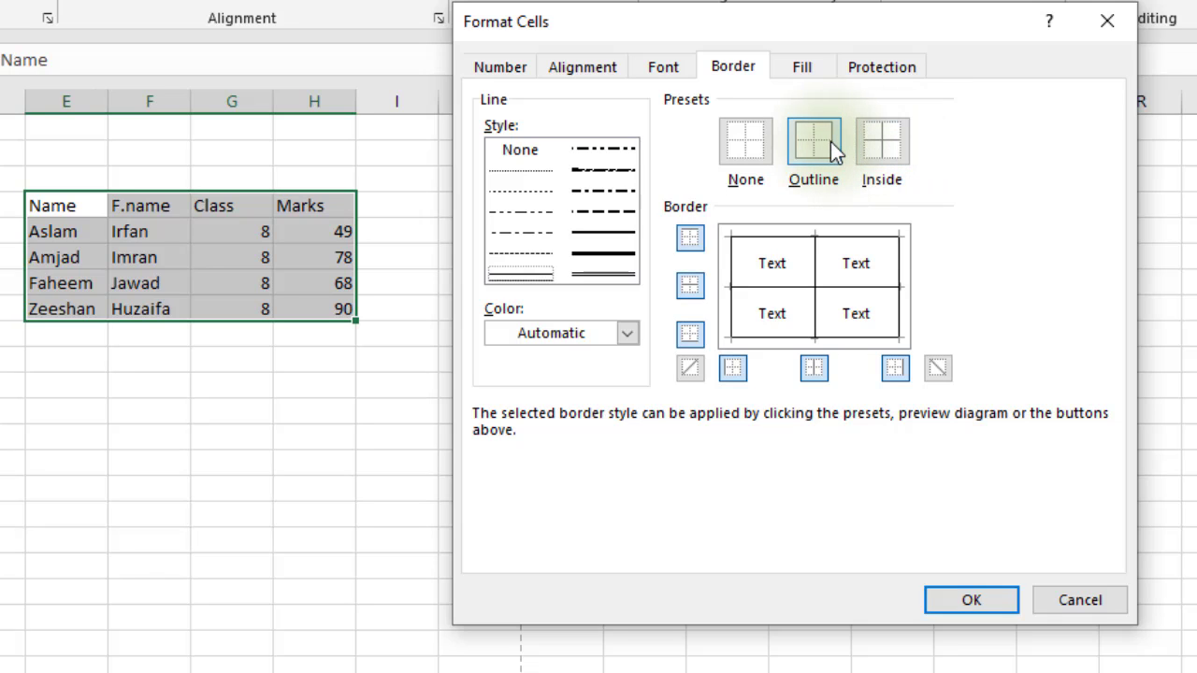
click(745, 151)
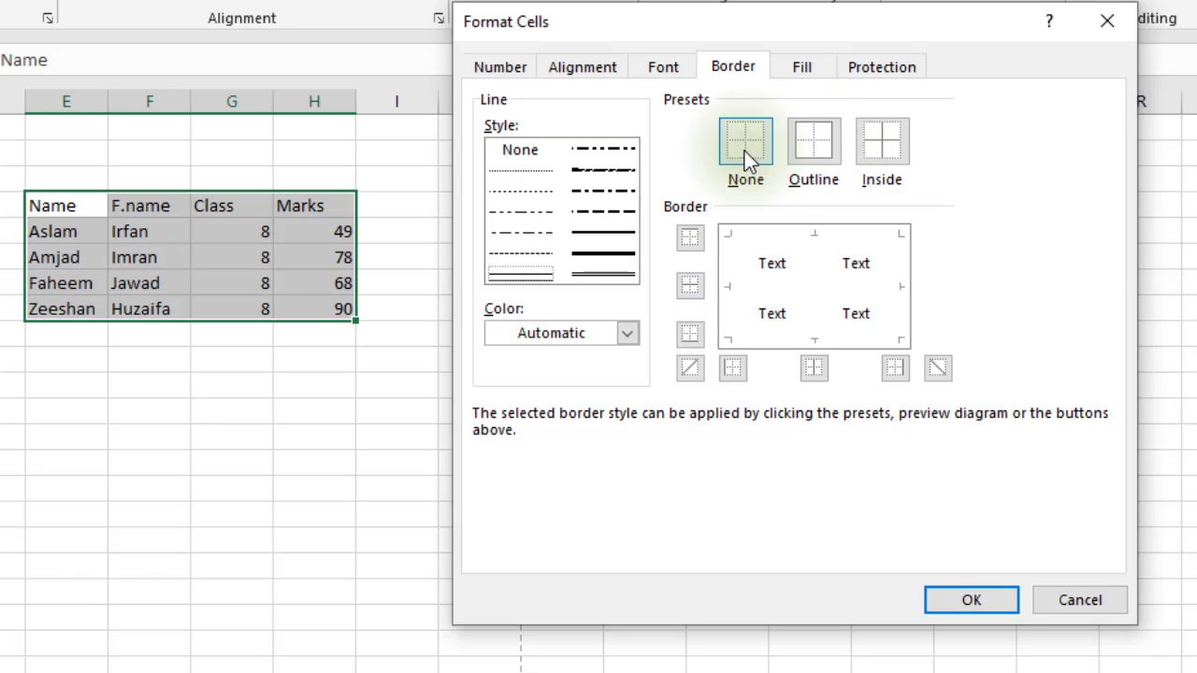
Switch the top, middle horizontal and bottom borders on and off one at a time
click(703, 240)
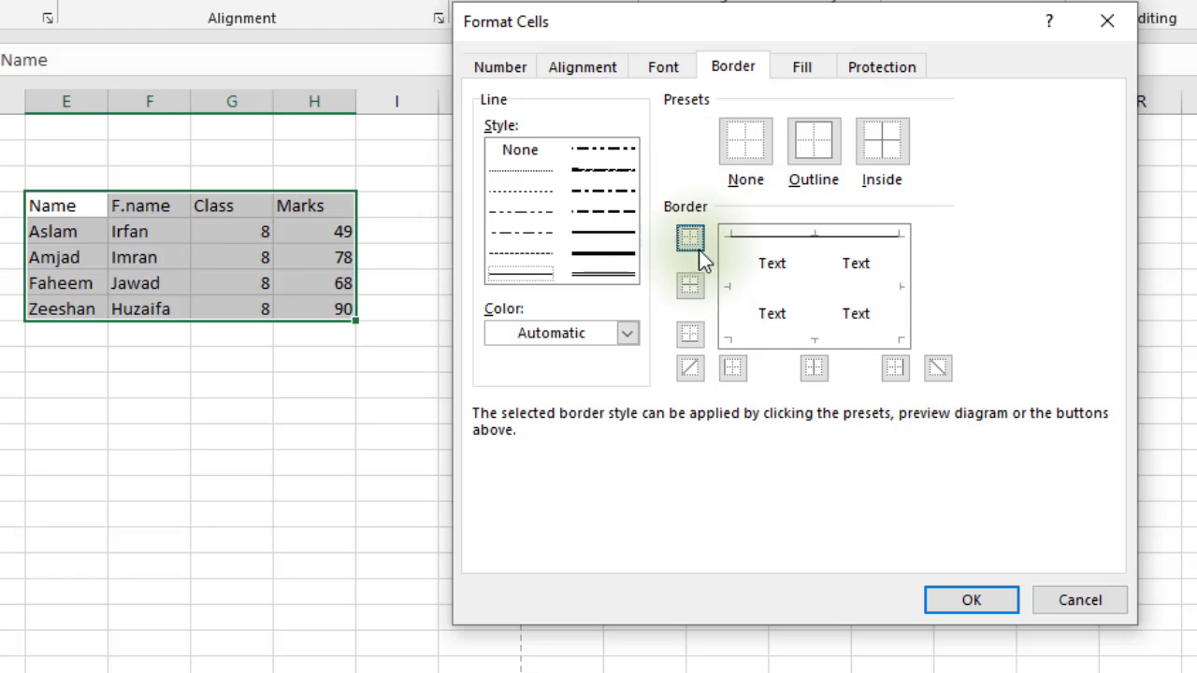
click(693, 242)
click(691, 288)
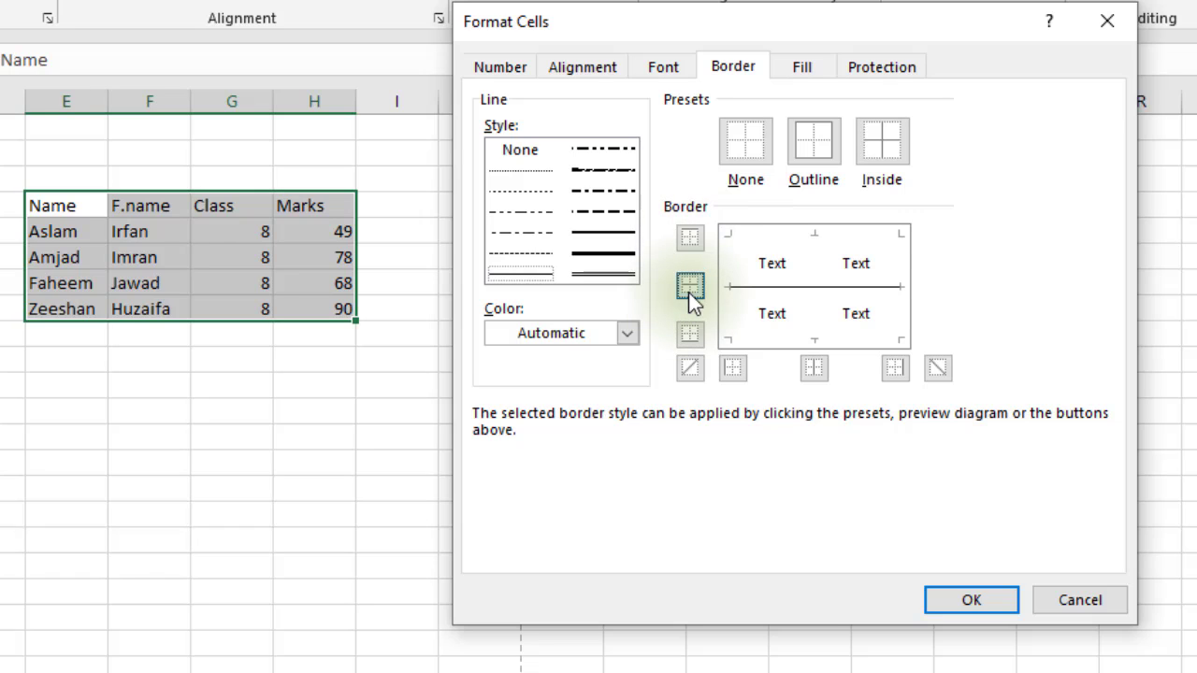
click(691, 288)
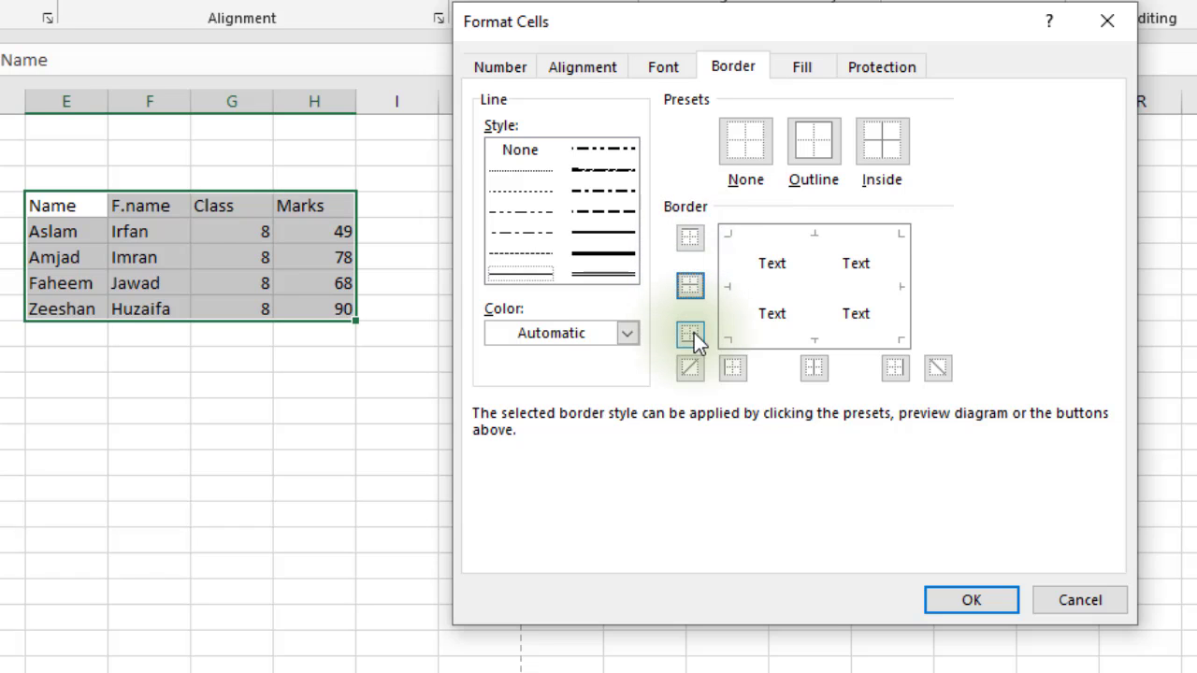
click(692, 333)
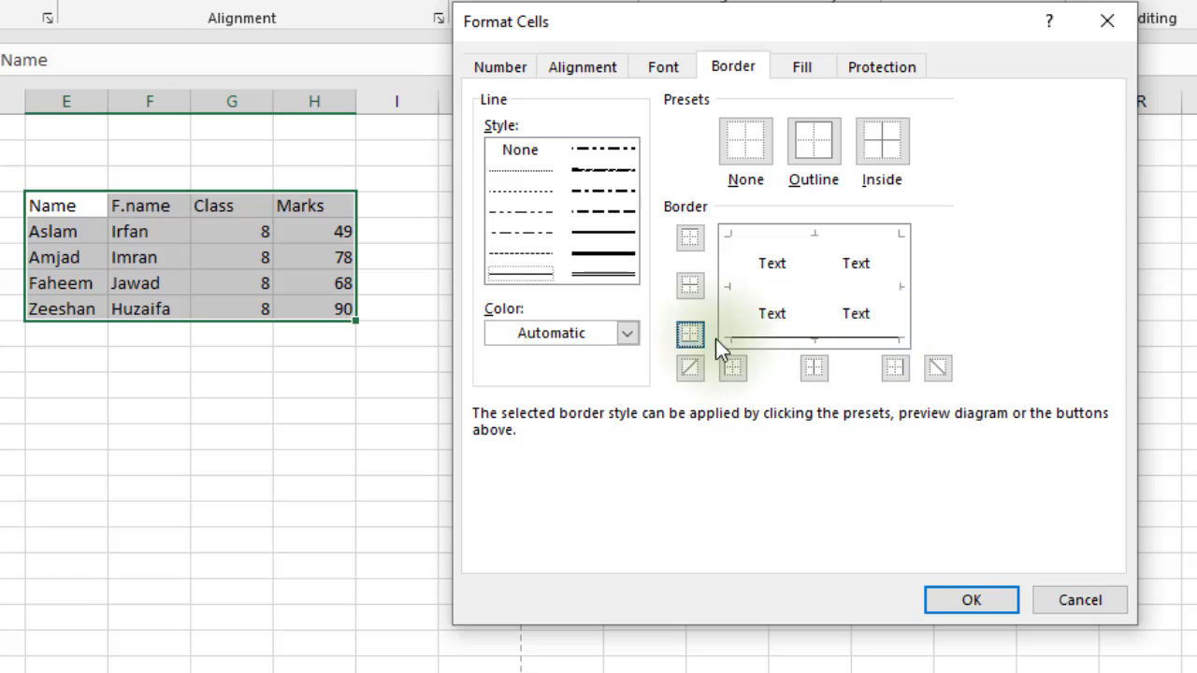
click(688, 335)
Try the left, middle vertical and right borders together and clear them with the None preset
click(733, 365)
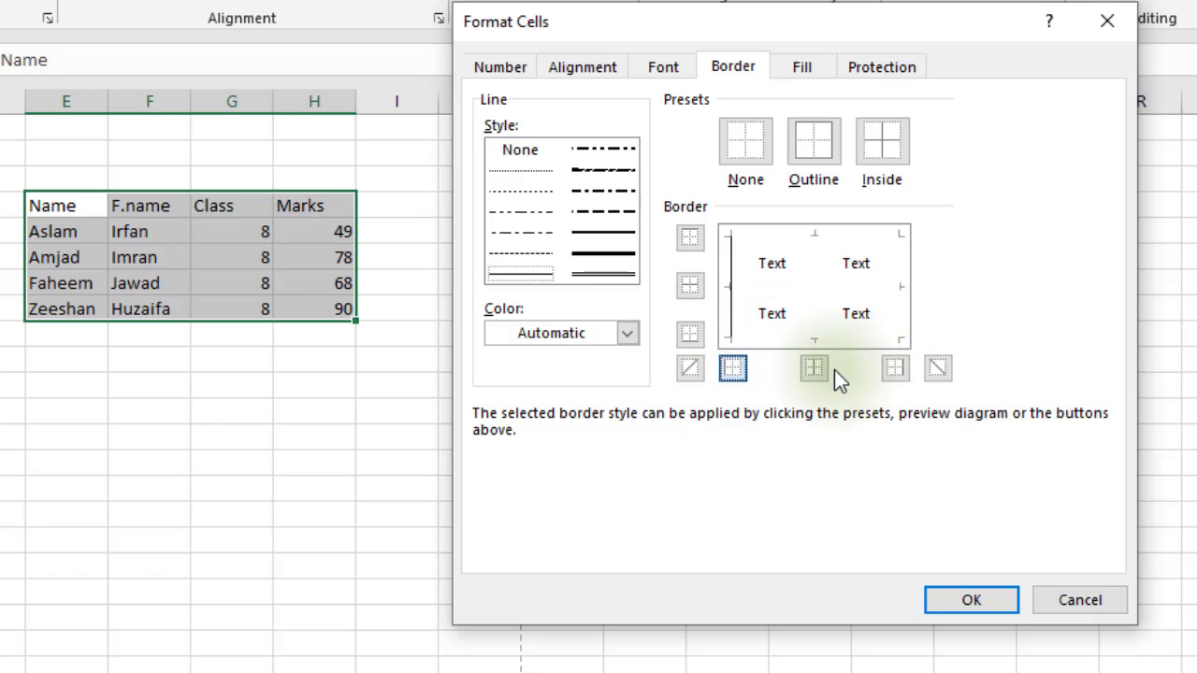
click(814, 370)
click(894, 370)
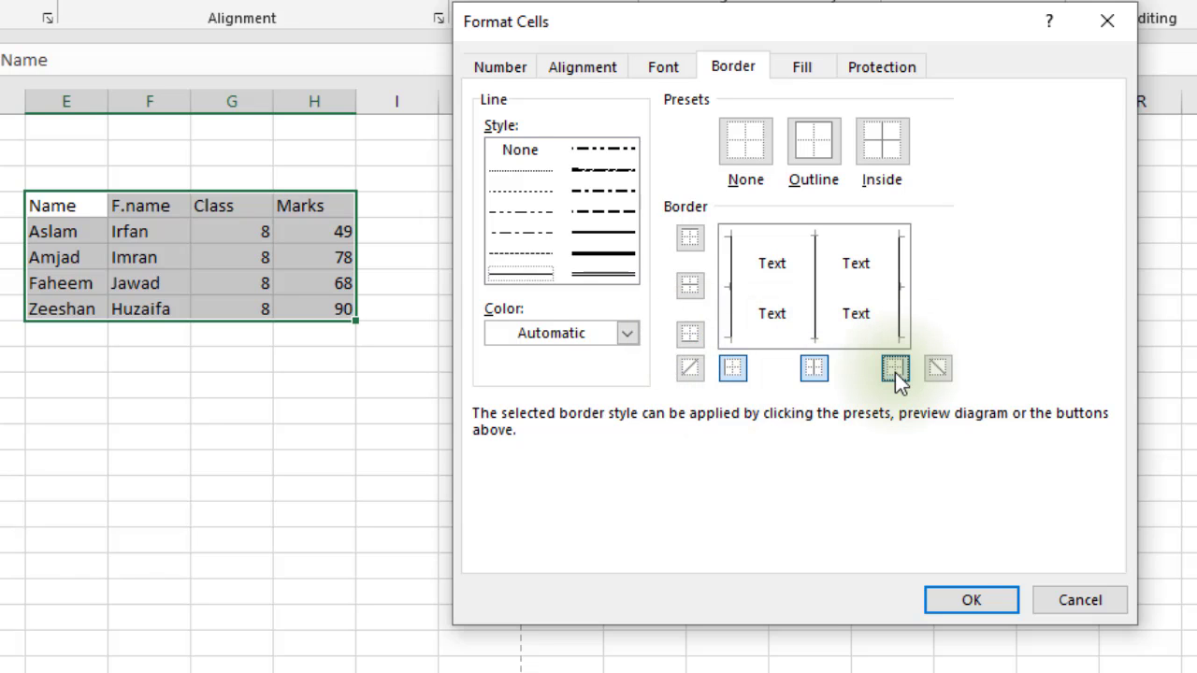
click(746, 142)
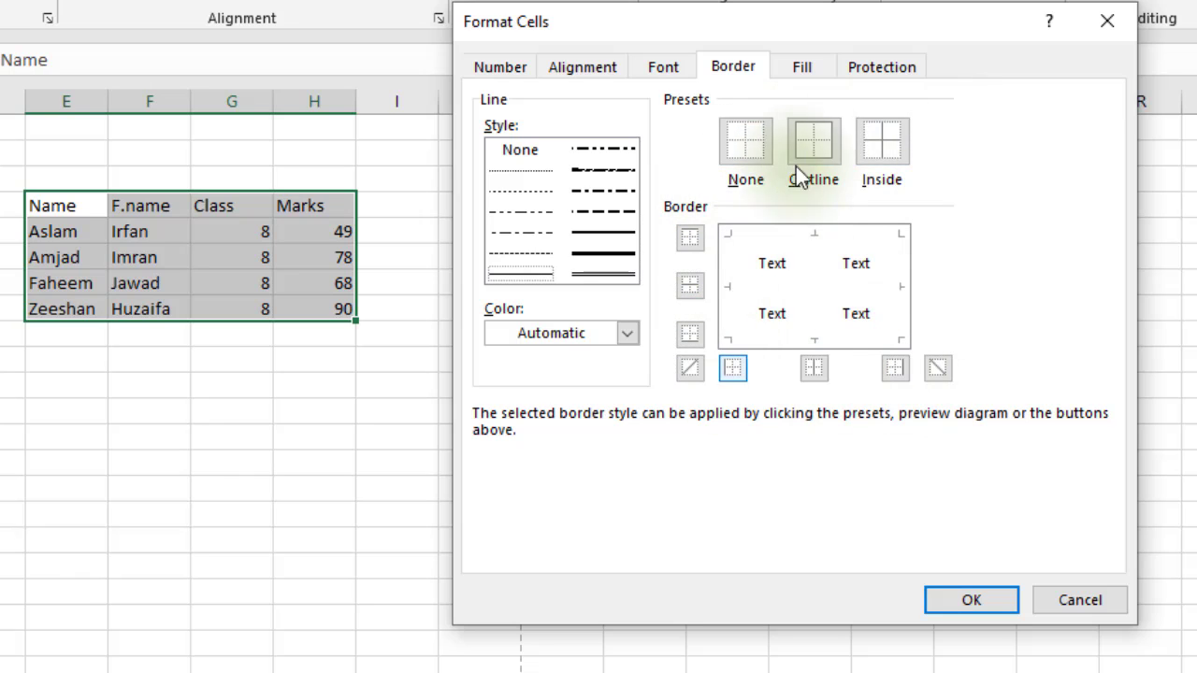
Add inside and outline borders and restyle them all with the thick dashed line
click(888, 141)
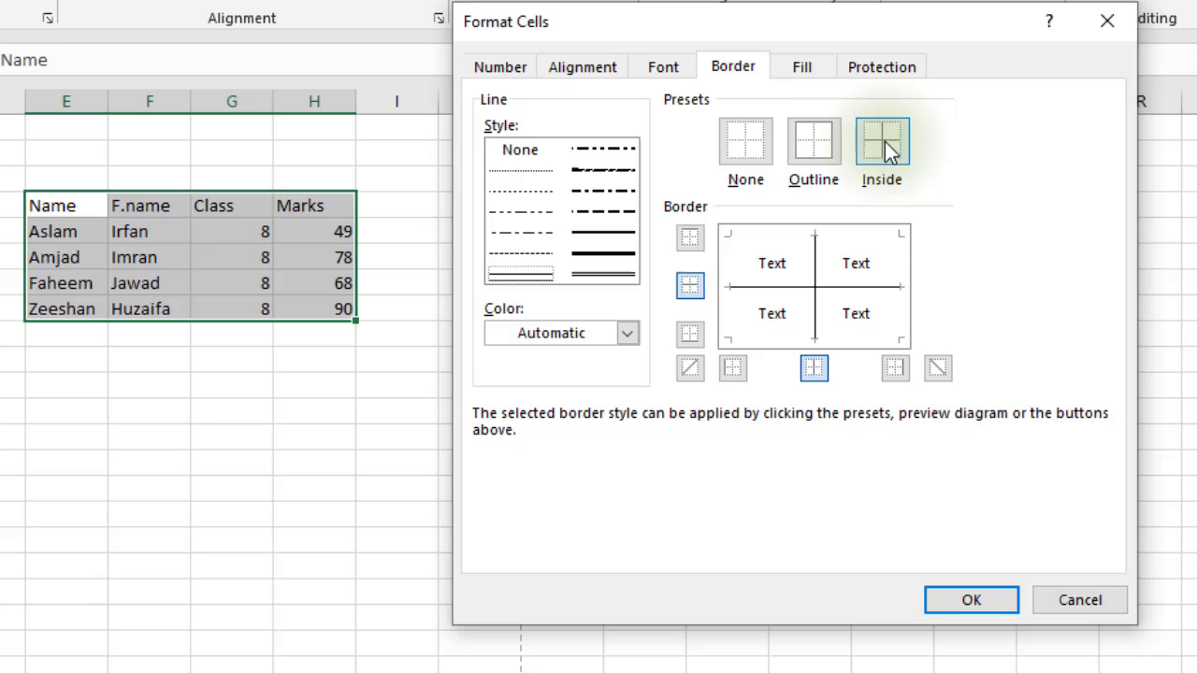
click(835, 153)
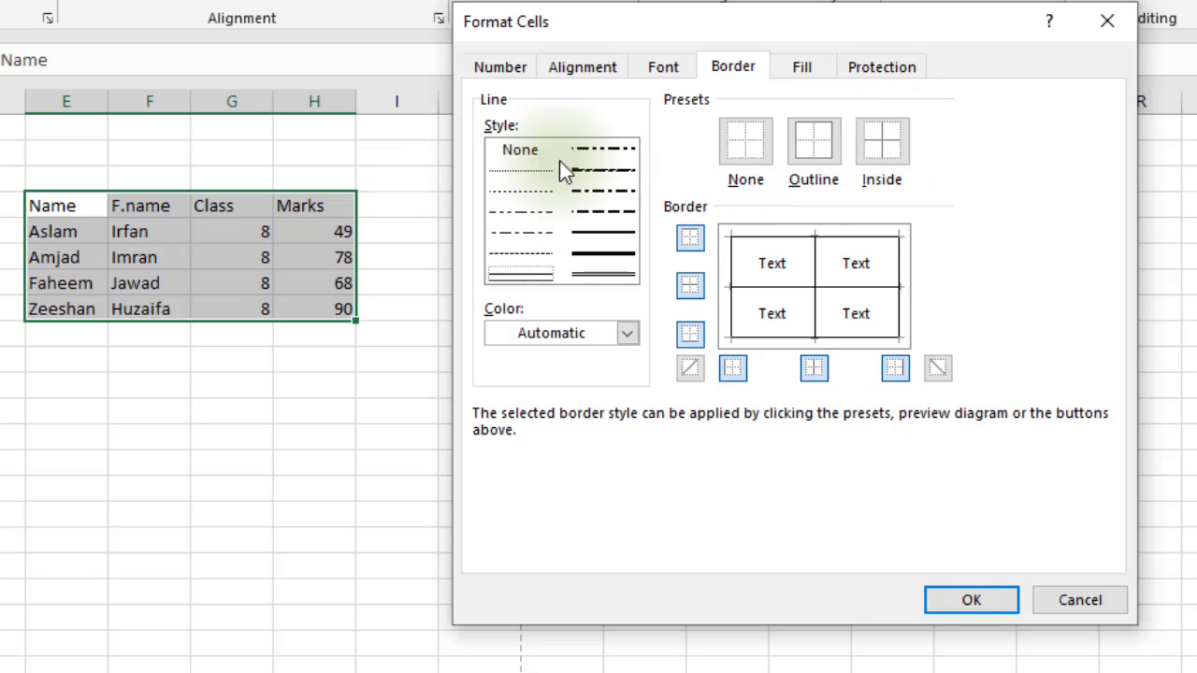
click(610, 186)
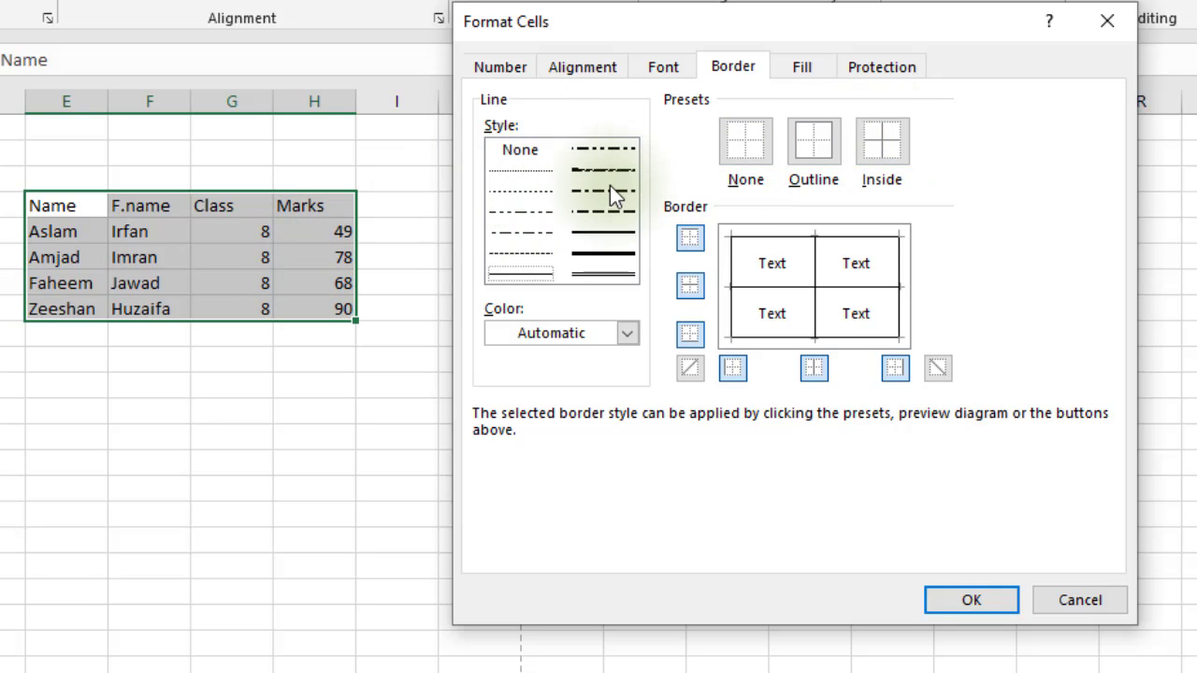
click(611, 217)
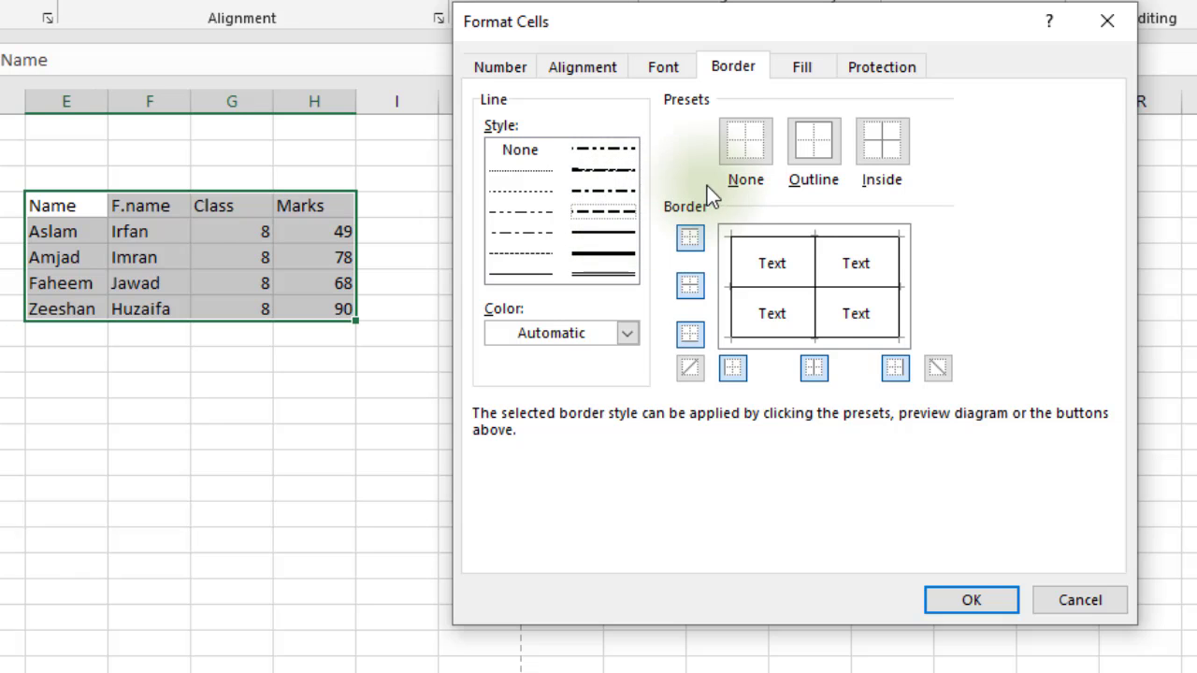
key(alt+o)
key(alt+i)
Clear the existing borders and set an outline border in the thick dash-dot-dot line style
click(608, 171)
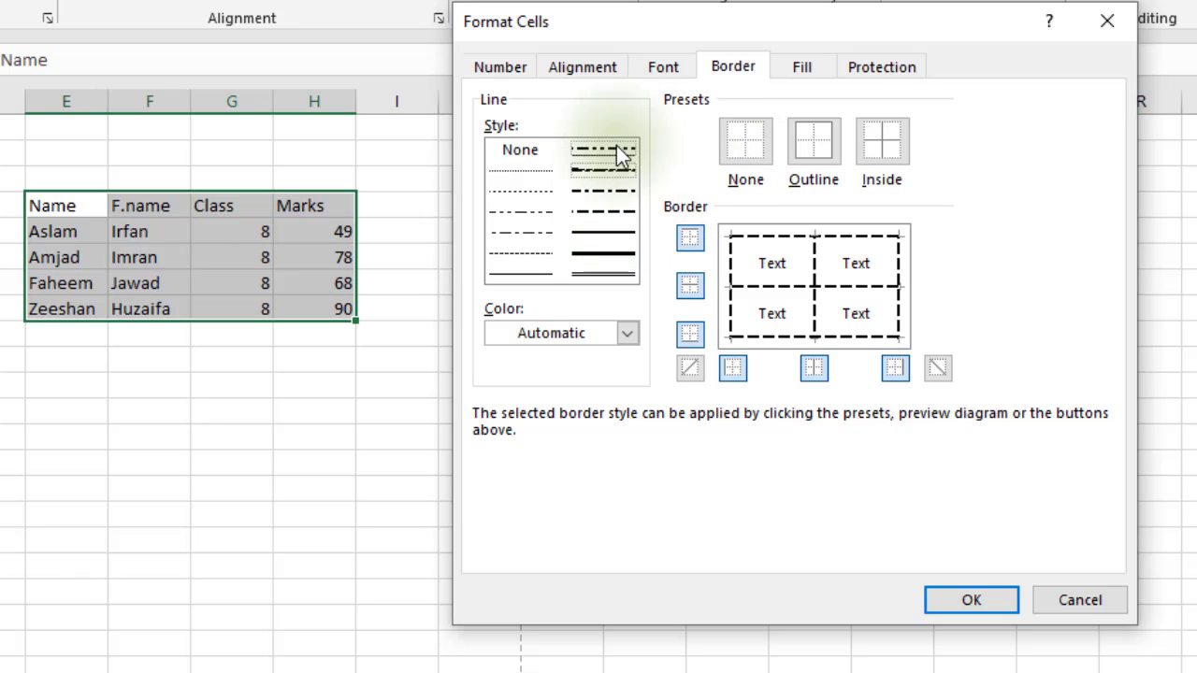
click(748, 142)
click(609, 148)
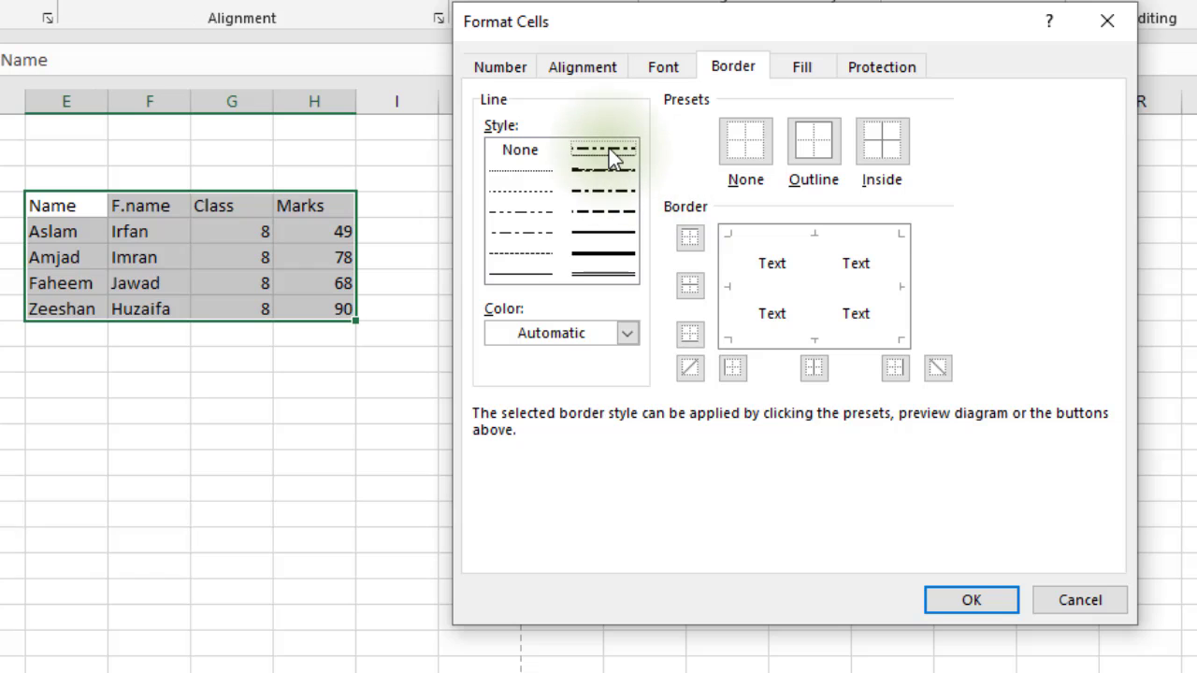
click(799, 127)
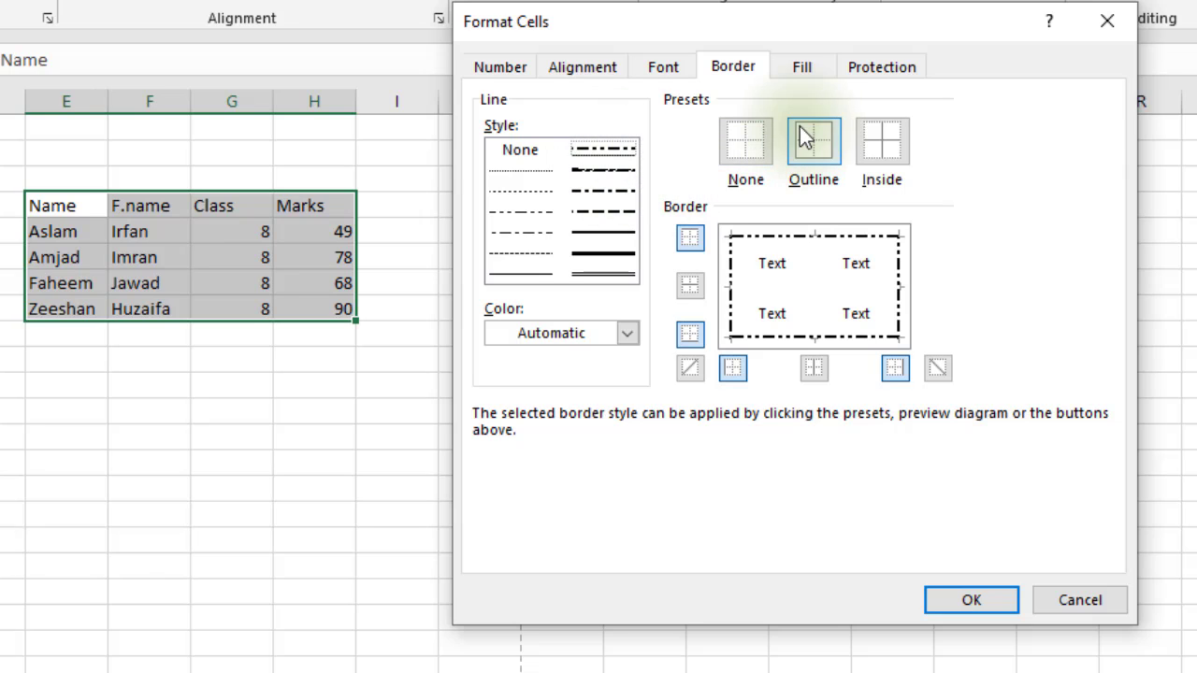
Try inside borders, clear everything, and set outline and inside borders in the thick dash-dot line style
click(883, 141)
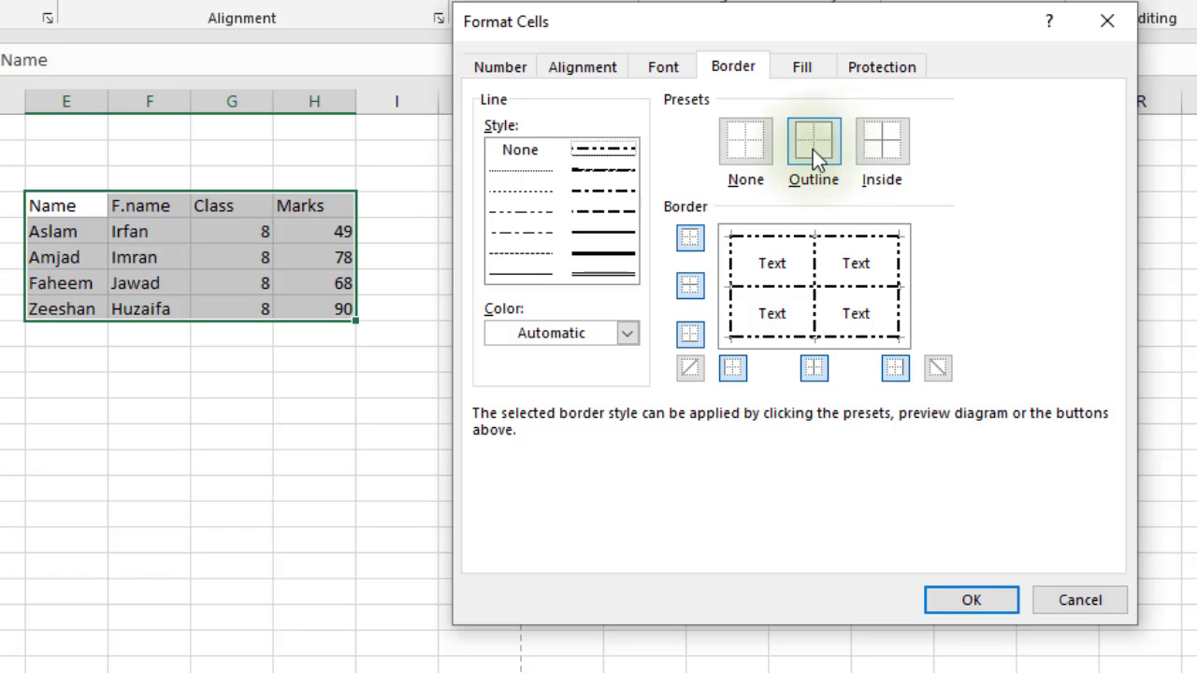
click(751, 150)
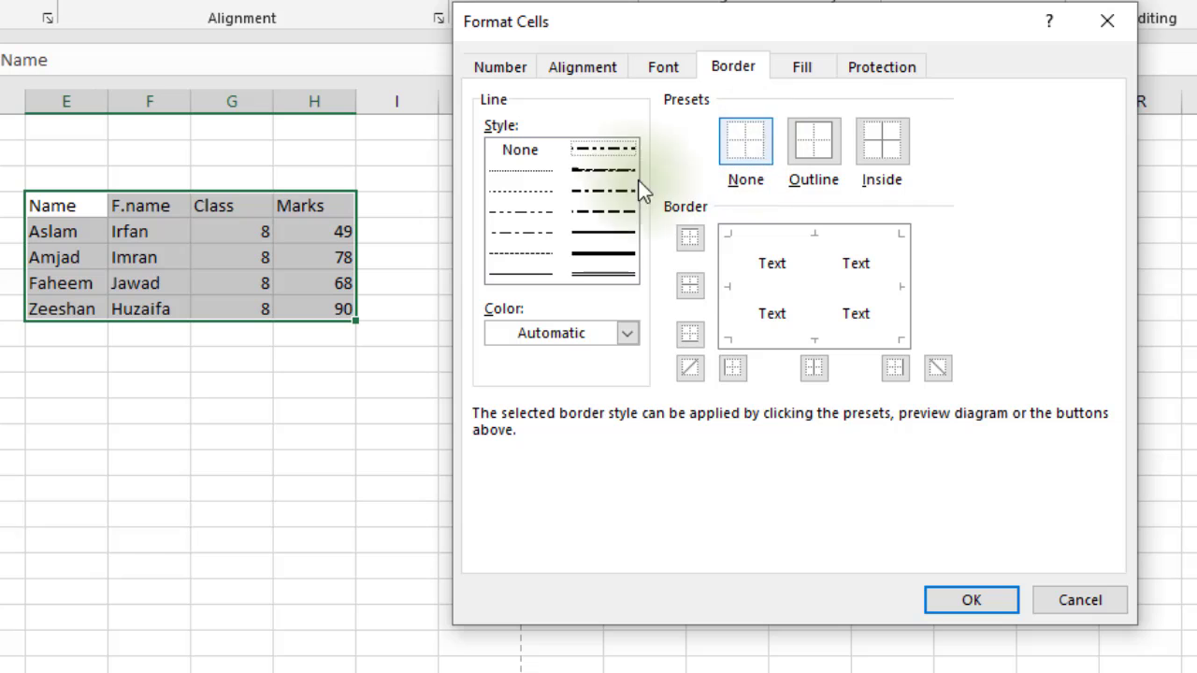
click(604, 197)
click(812, 157)
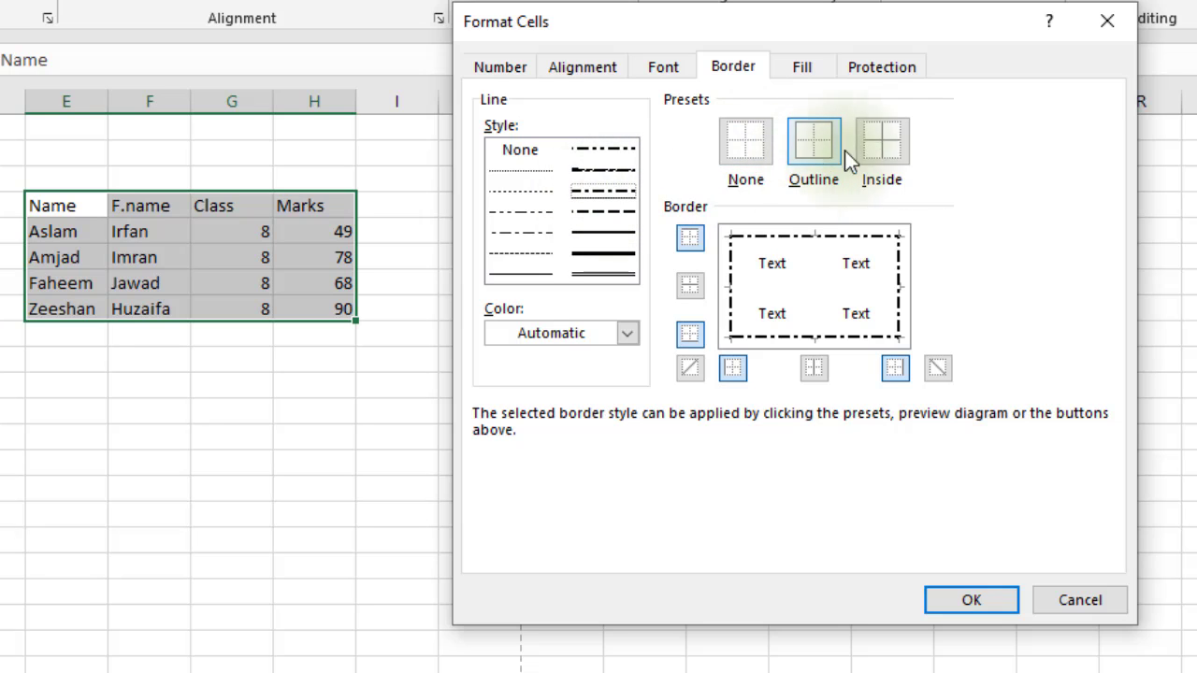
click(899, 150)
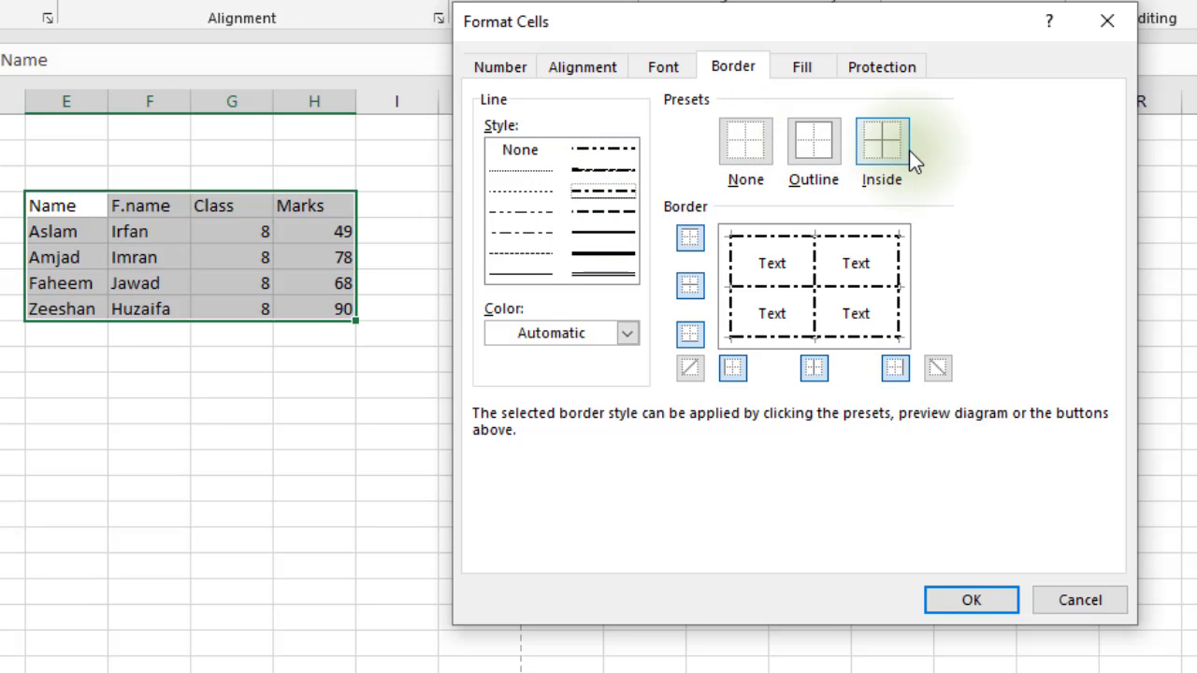
Choose dark red as the border line colour and apply the border settings to the marks table
click(630, 339)
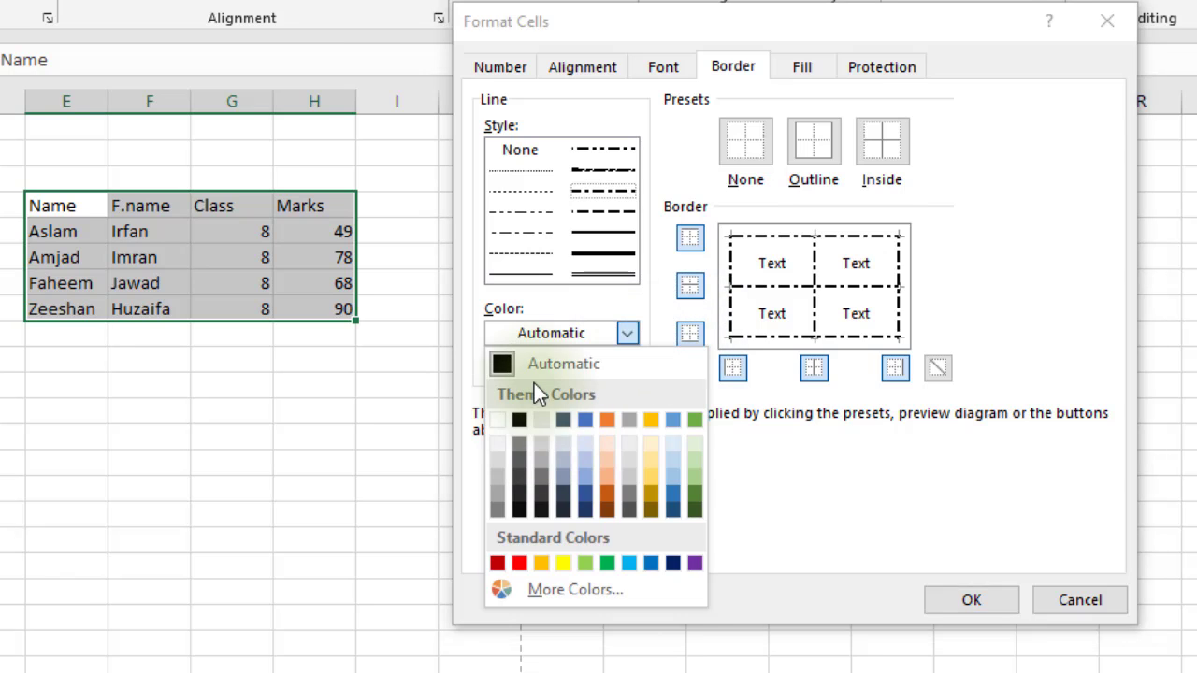
click(498, 563)
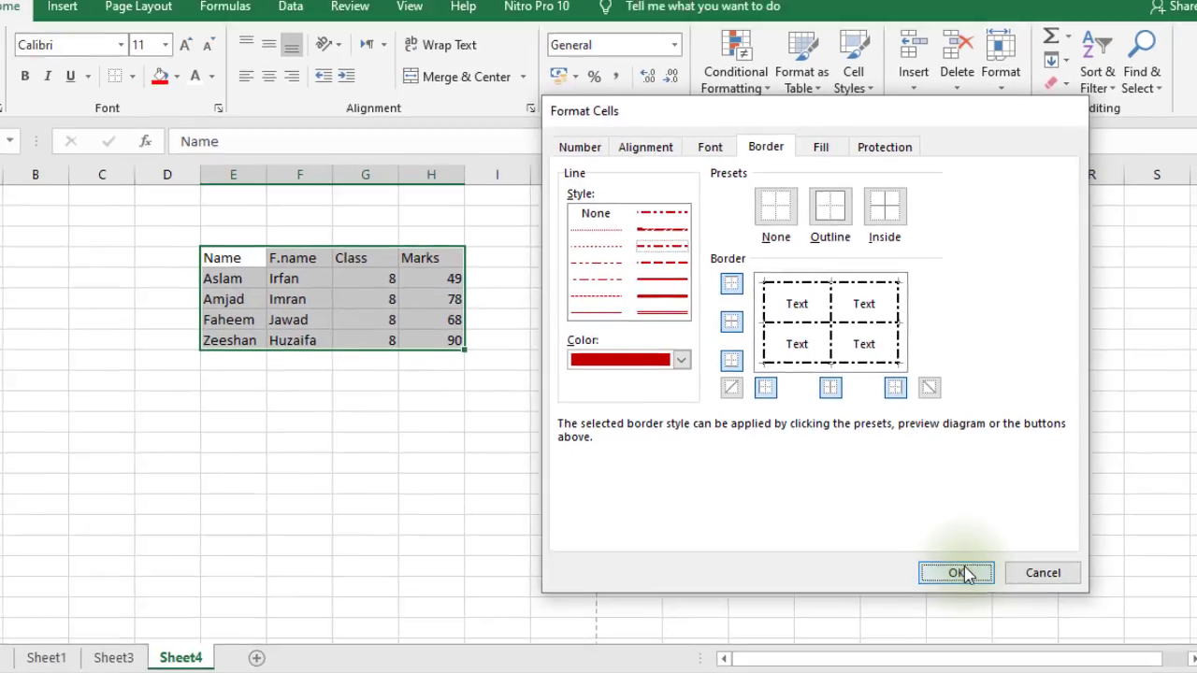
click(977, 597)
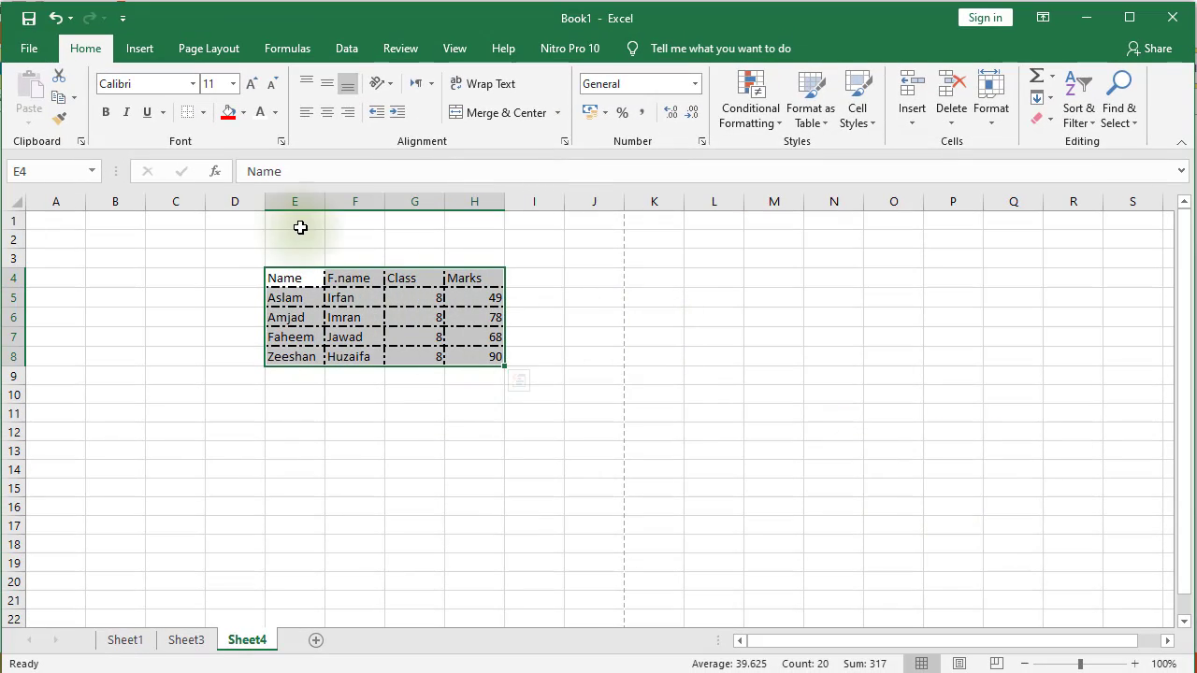
Check the table's borders in the print preview and return to the worksheet
click(29, 47)
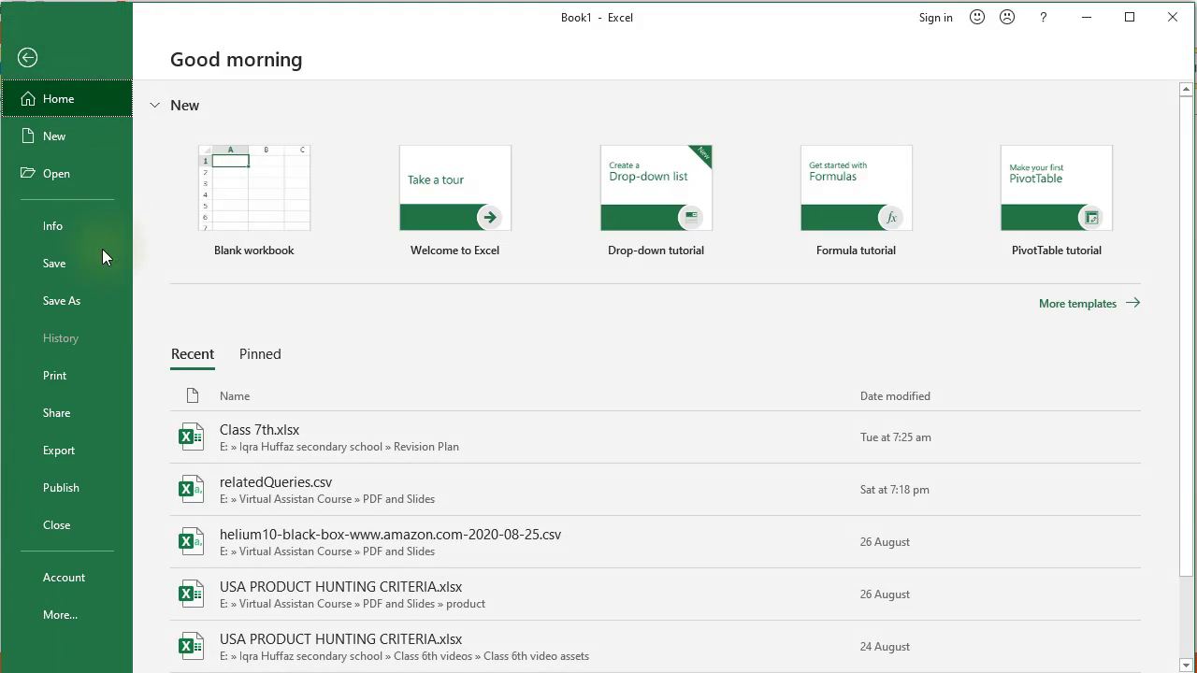
click(82, 367)
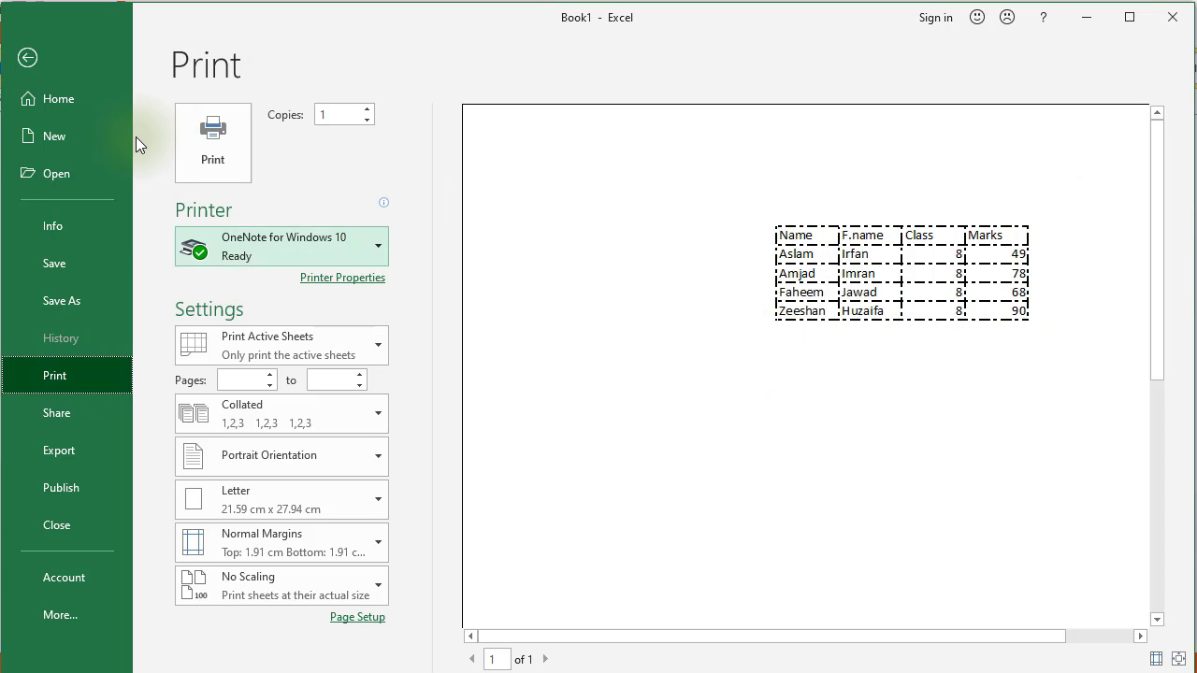
click(42, 67)
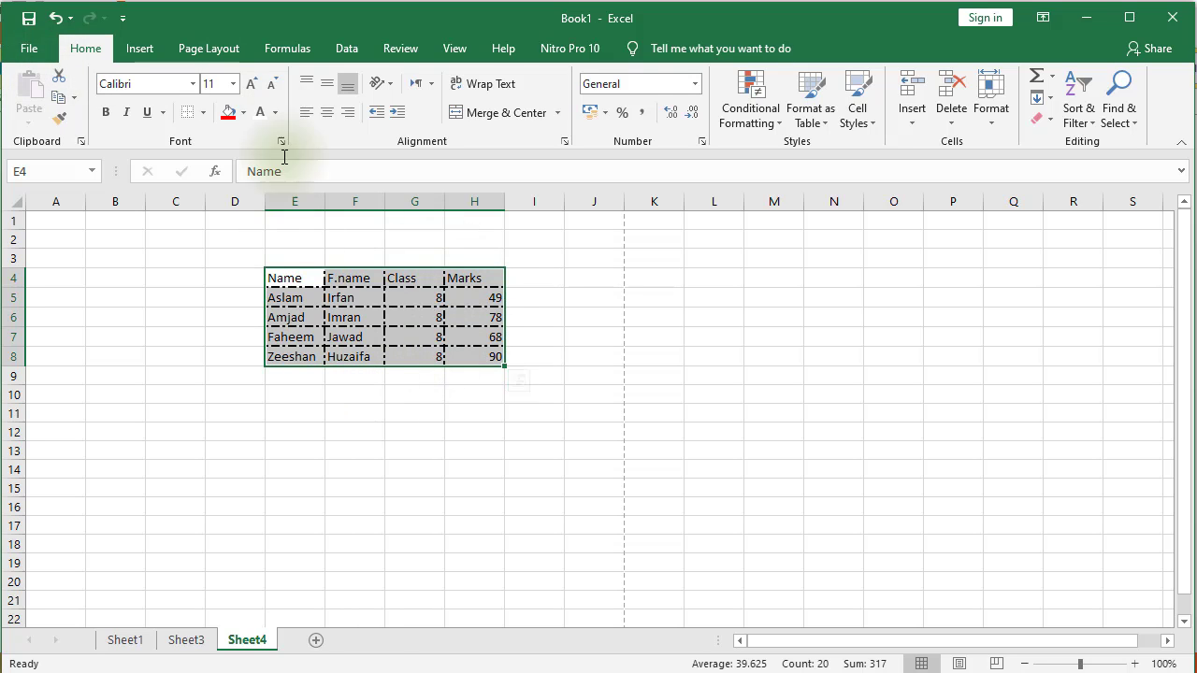
Remove all borders from the marks table with No Border and deselect it
click(202, 113)
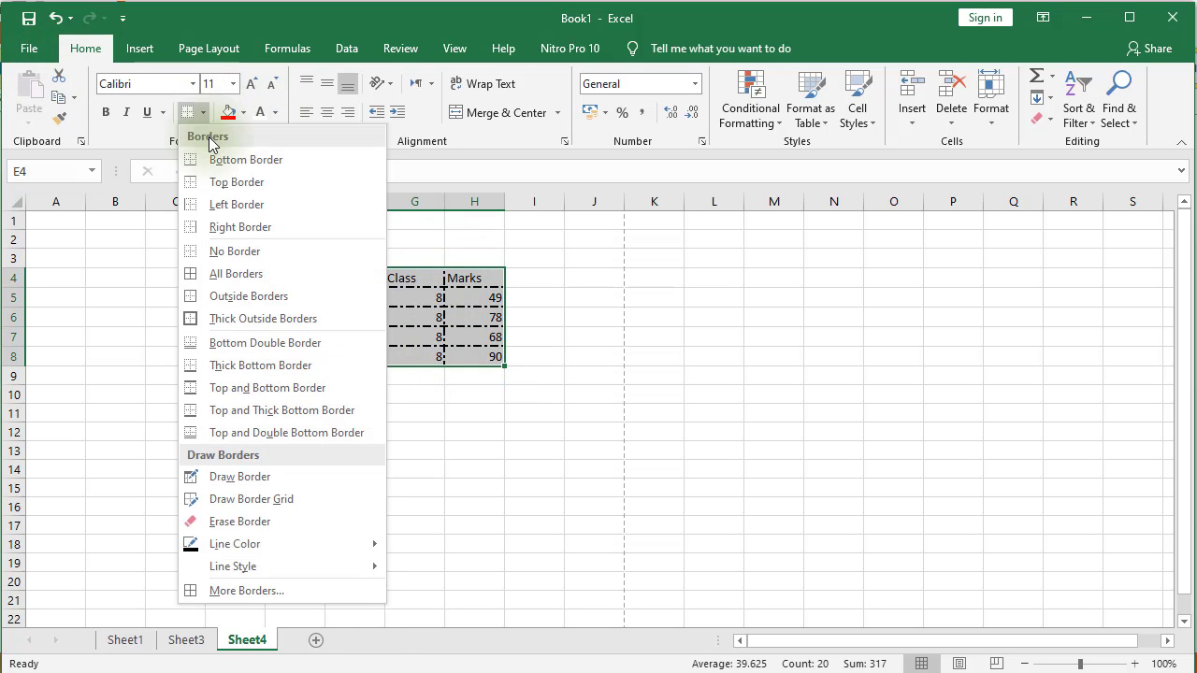
click(220, 252)
click(389, 396)
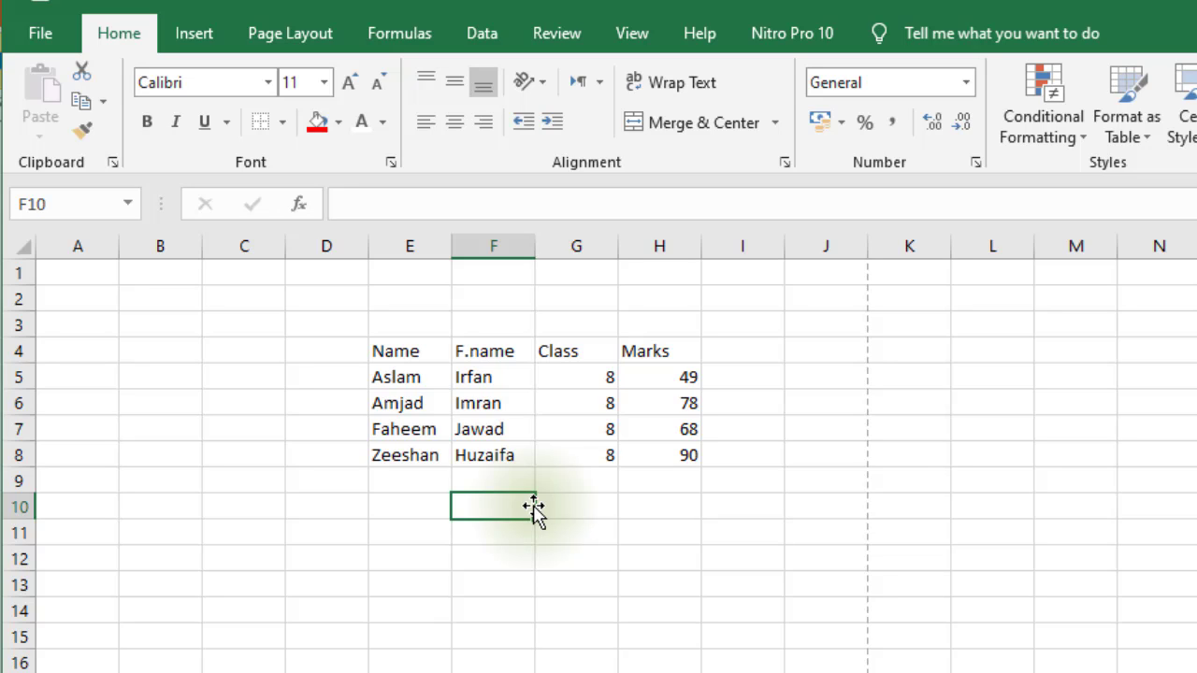
Make the header row E4:H4 bold and set its font size to 14
drag(393, 350, 627, 340)
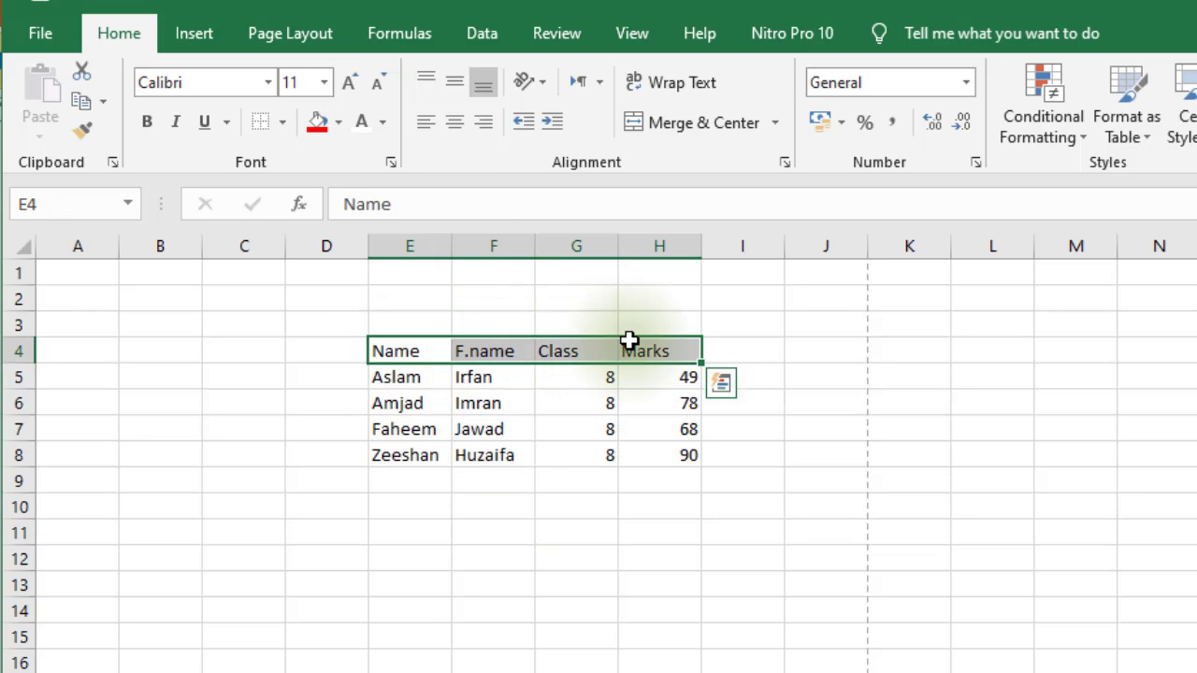
click(152, 120)
click(351, 85)
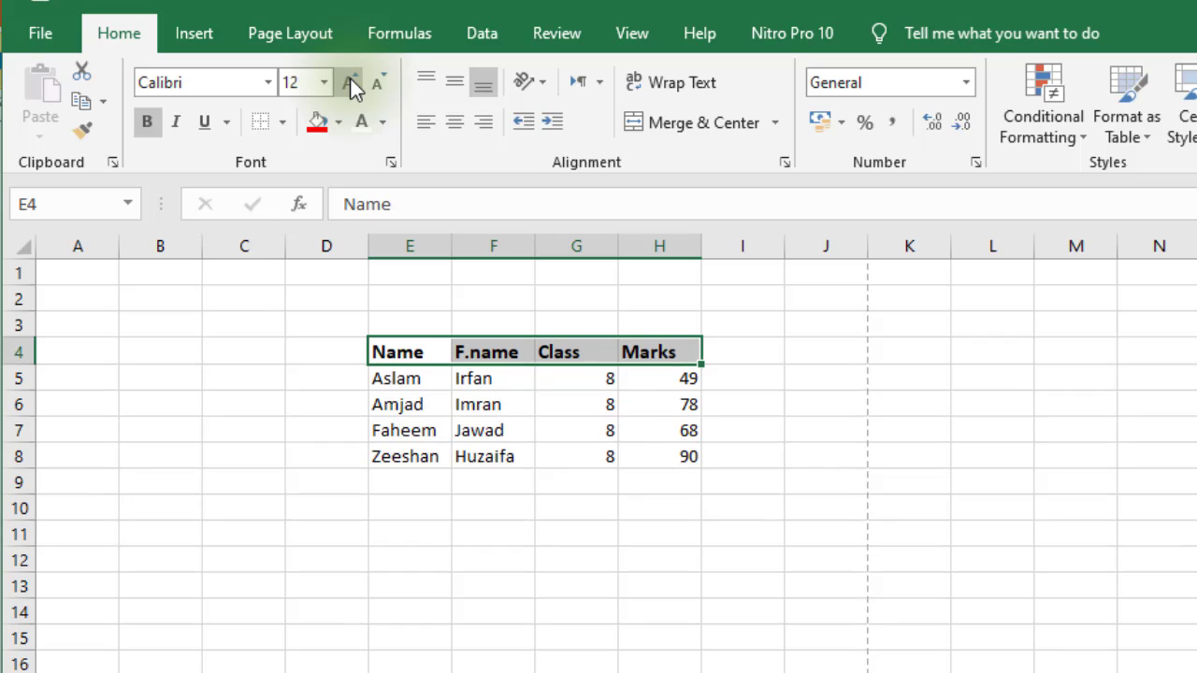
click(352, 84)
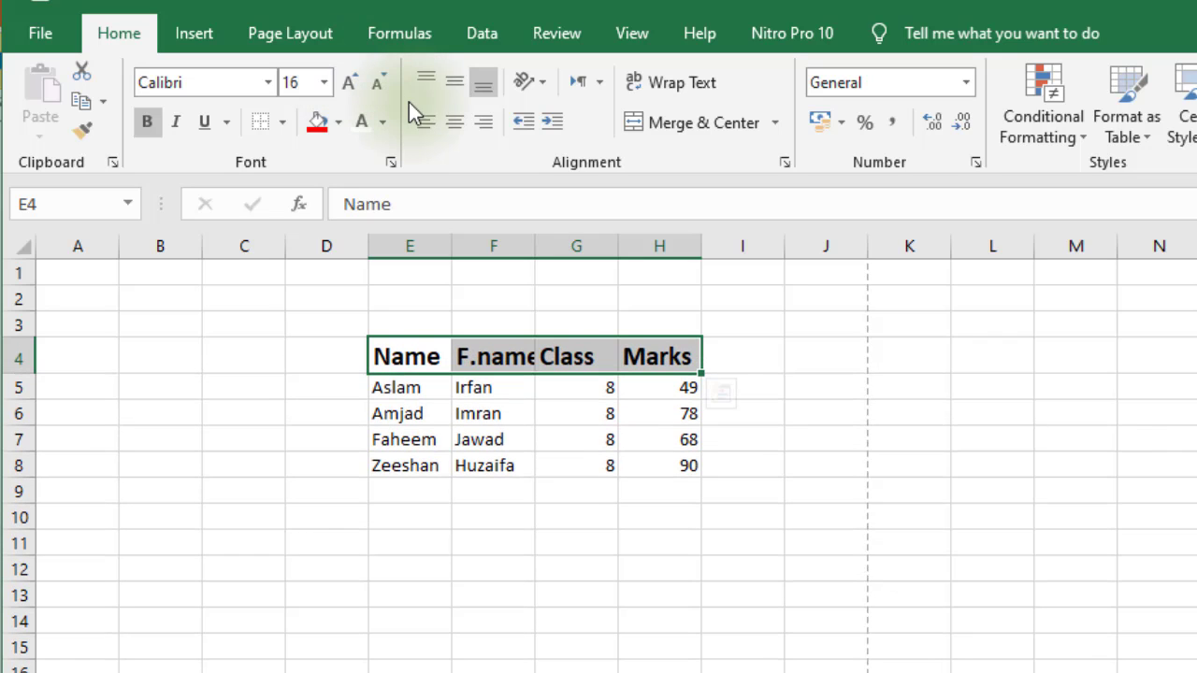
click(377, 82)
click(686, 567)
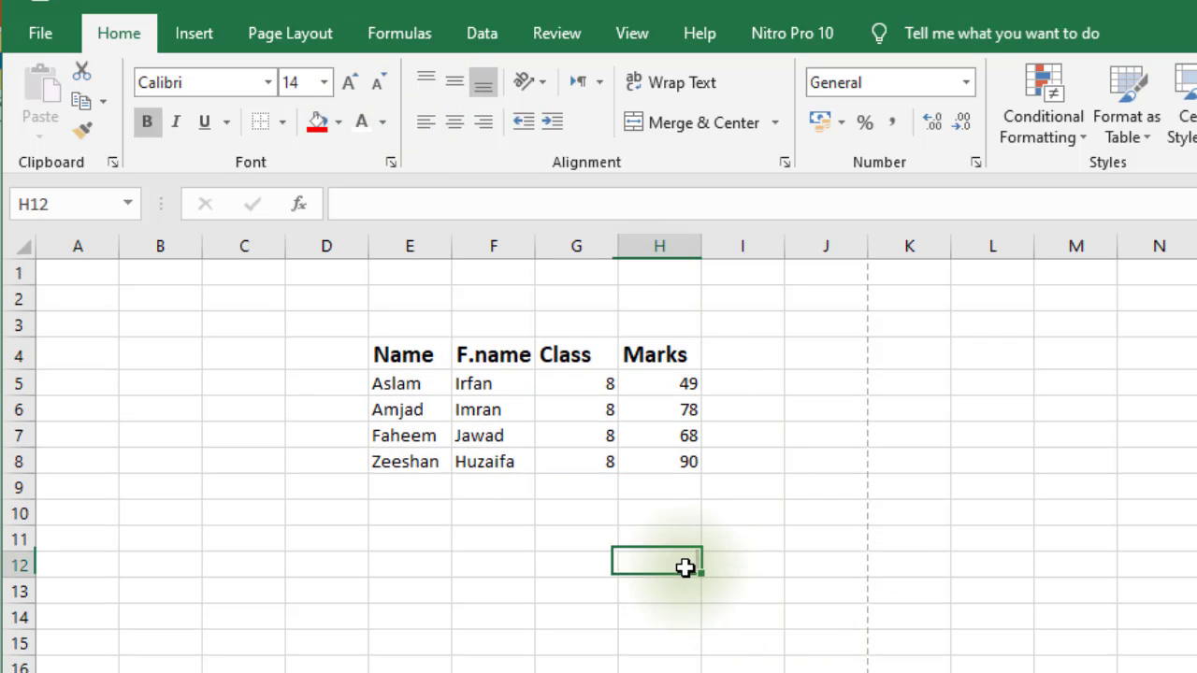
Fill the student record with the lowest marks, cells E5:H5, with light gold
click(676, 381)
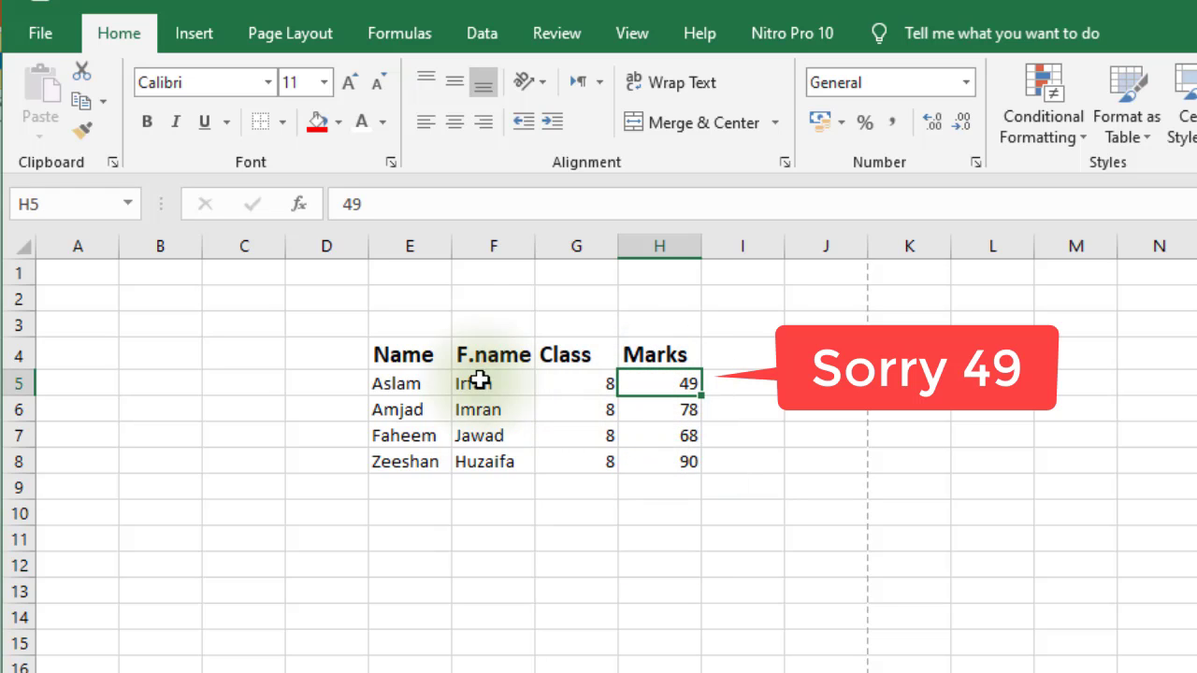
click(409, 385)
drag(536, 386, 642, 387)
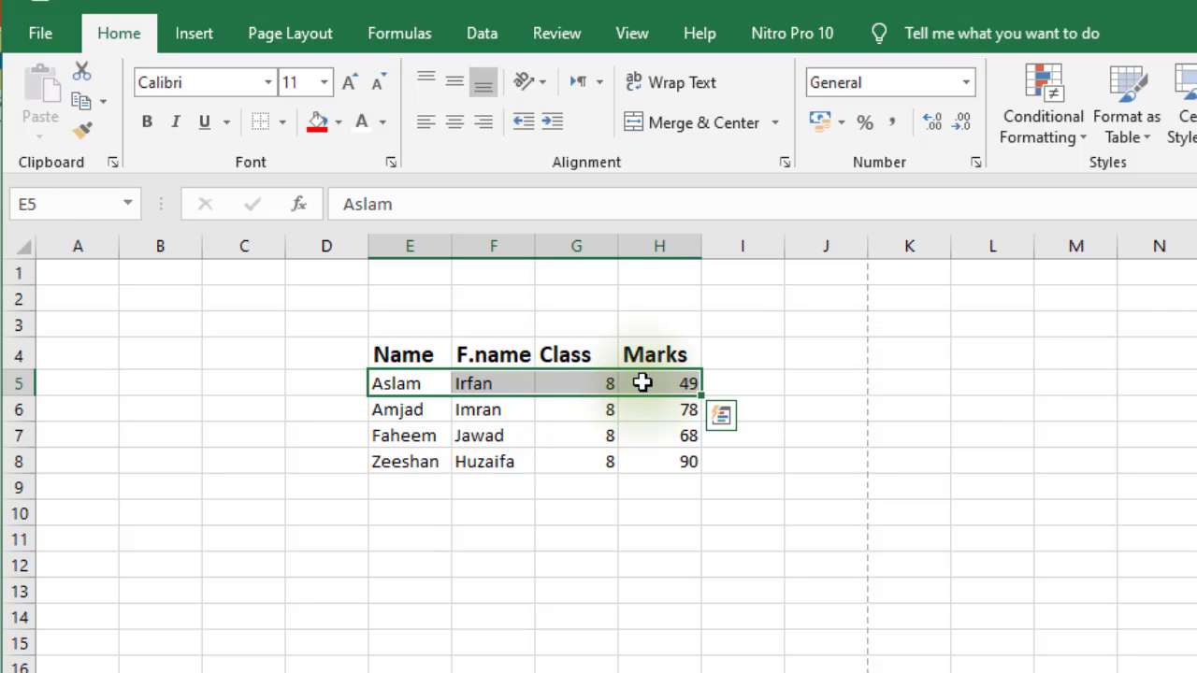
click(342, 124)
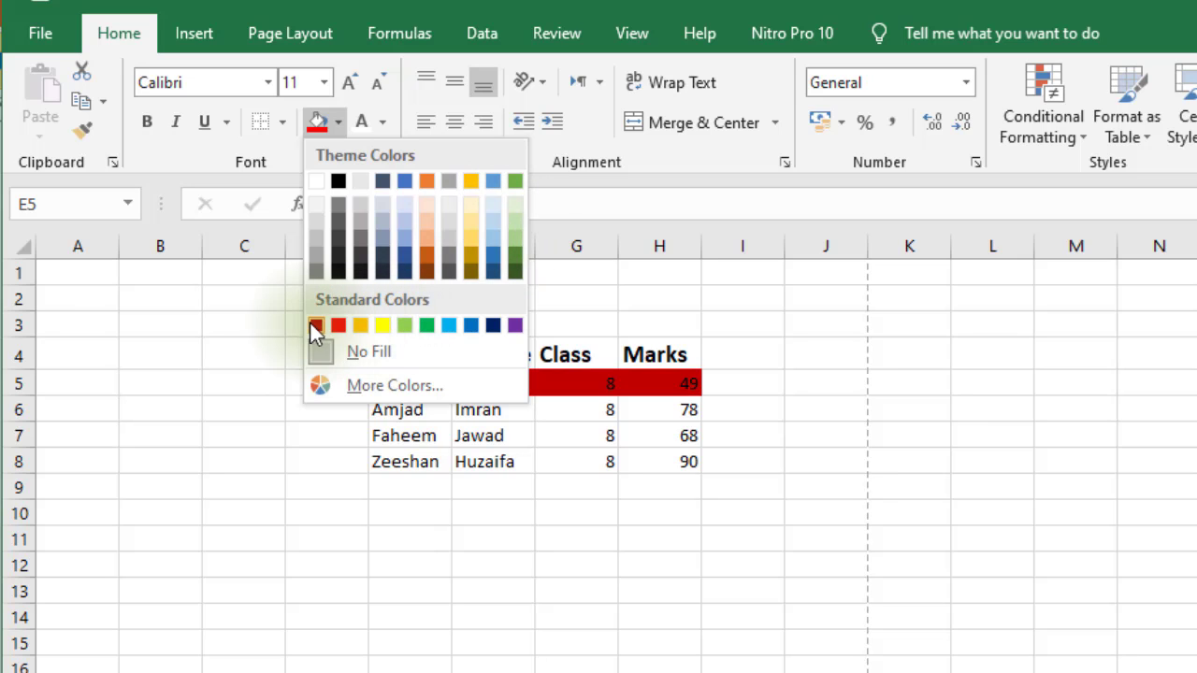
click(475, 245)
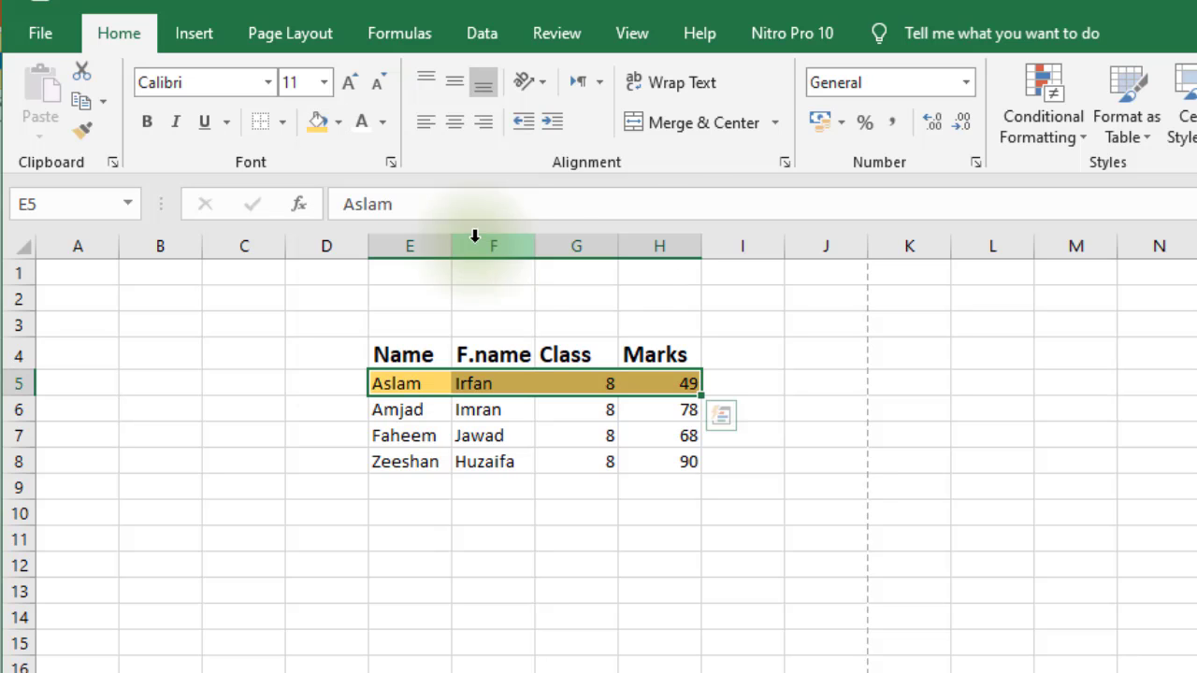
Fill the record with the highest marks, cells E8:H8, with green and set its text to white
click(411, 464)
drag(411, 465, 660, 449)
click(338, 121)
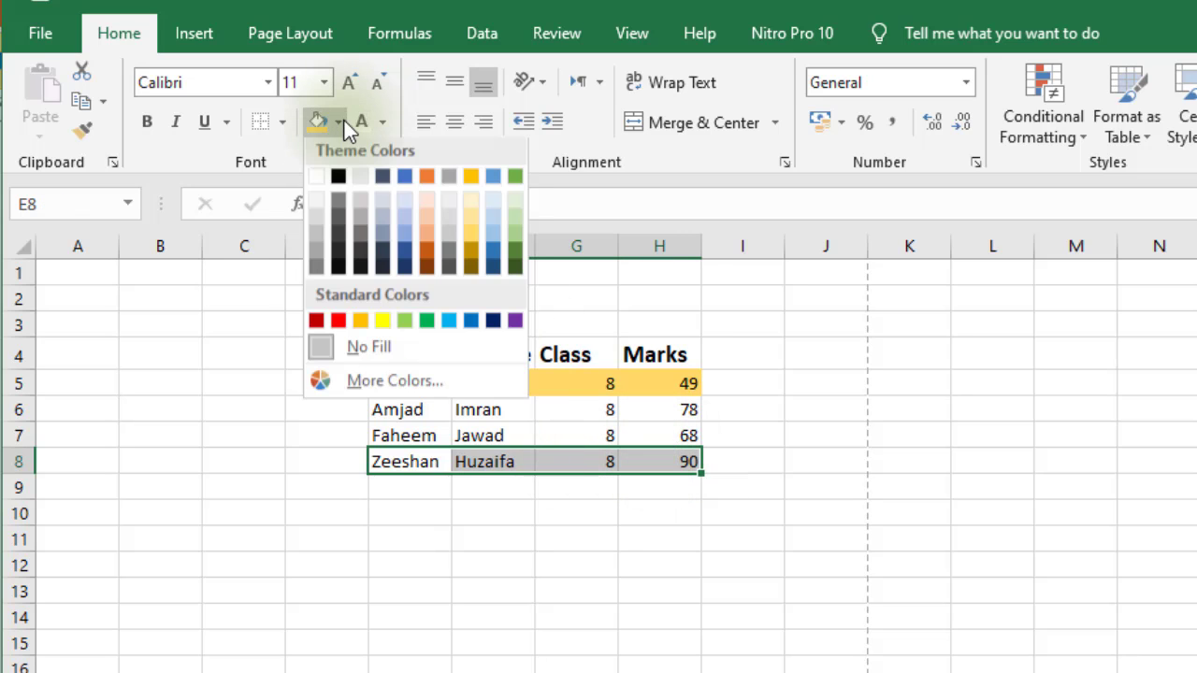
click(427, 326)
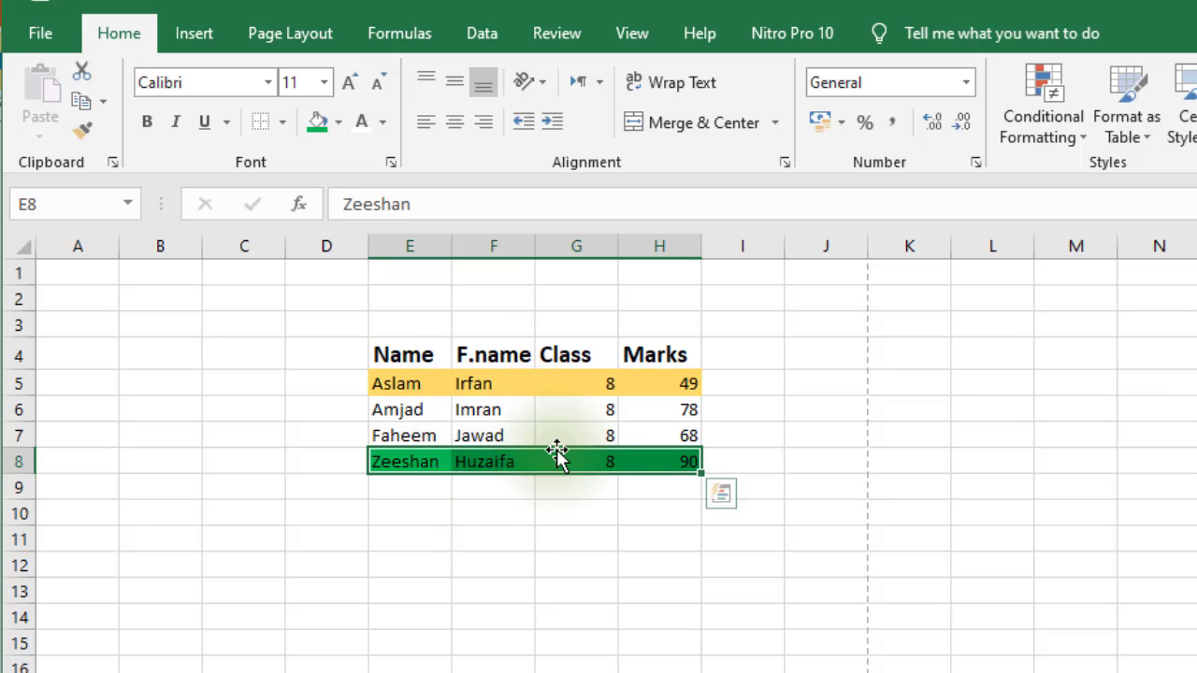
click(384, 122)
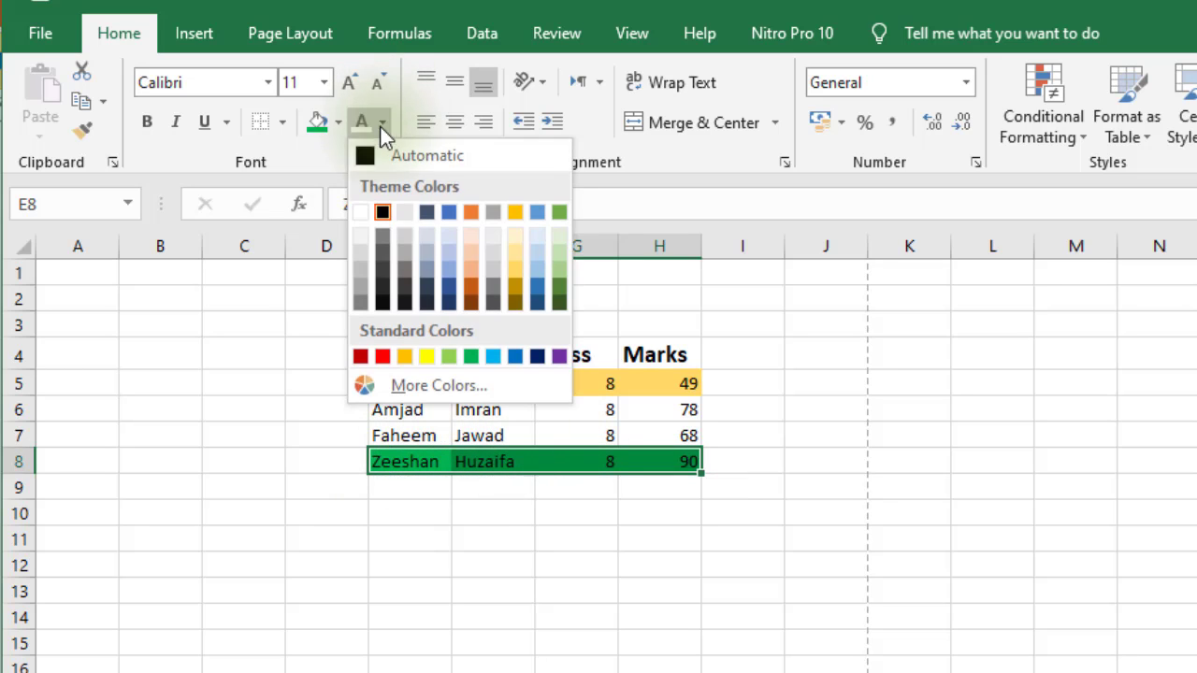
click(362, 212)
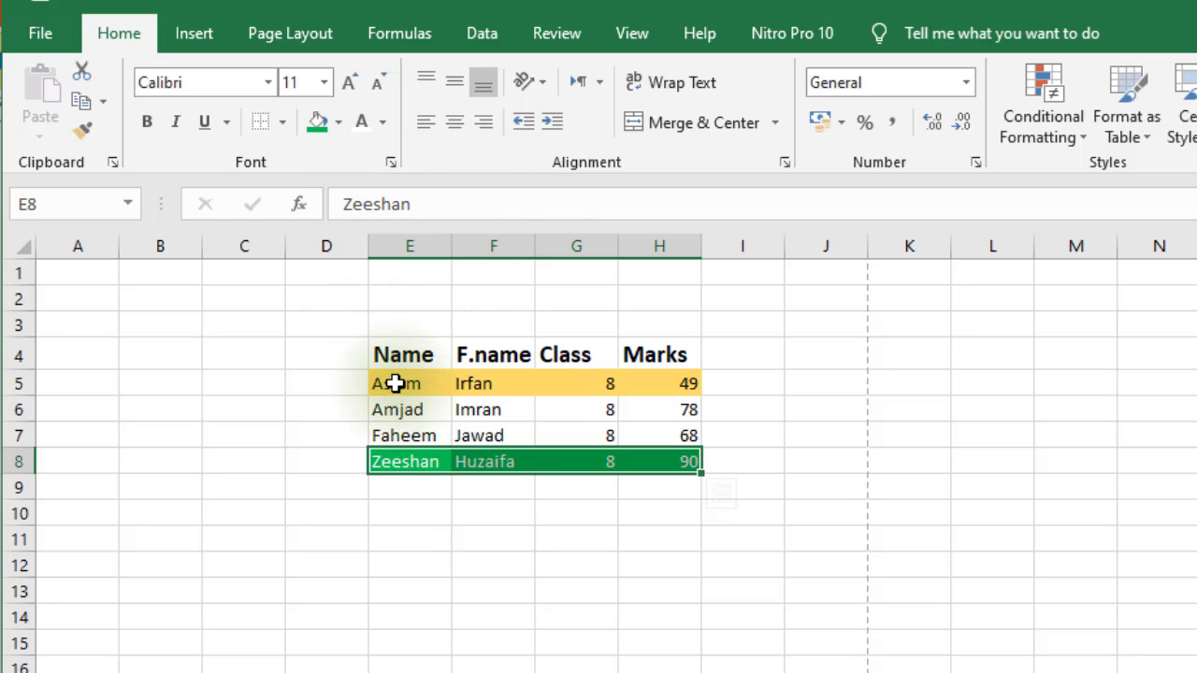
Try white text on the gold record in E5:H5, and set its font colour to black instead
click(434, 372)
drag(434, 372, 663, 387)
click(352, 121)
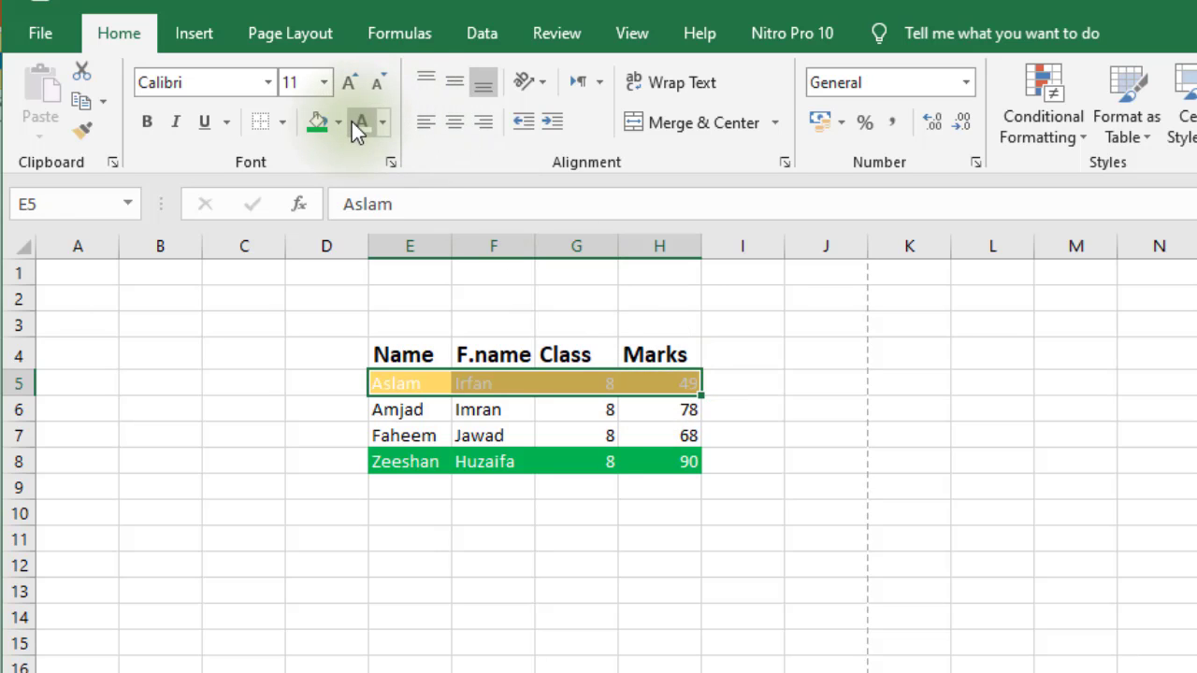
click(381, 121)
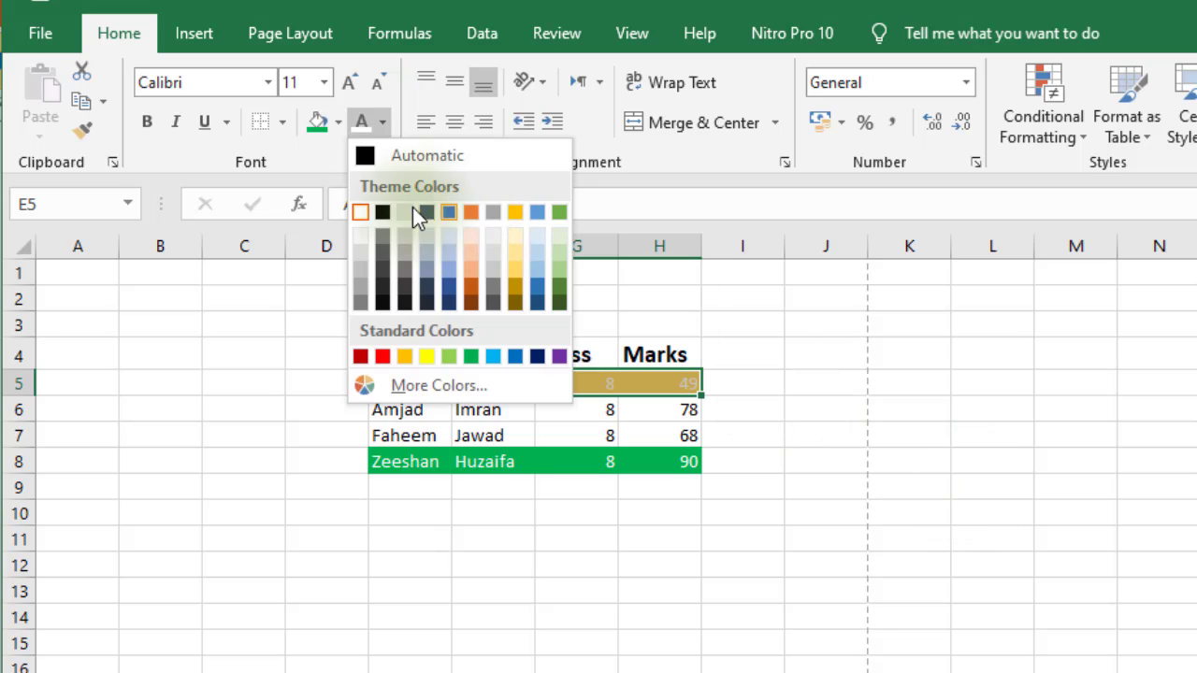
click(383, 212)
click(852, 331)
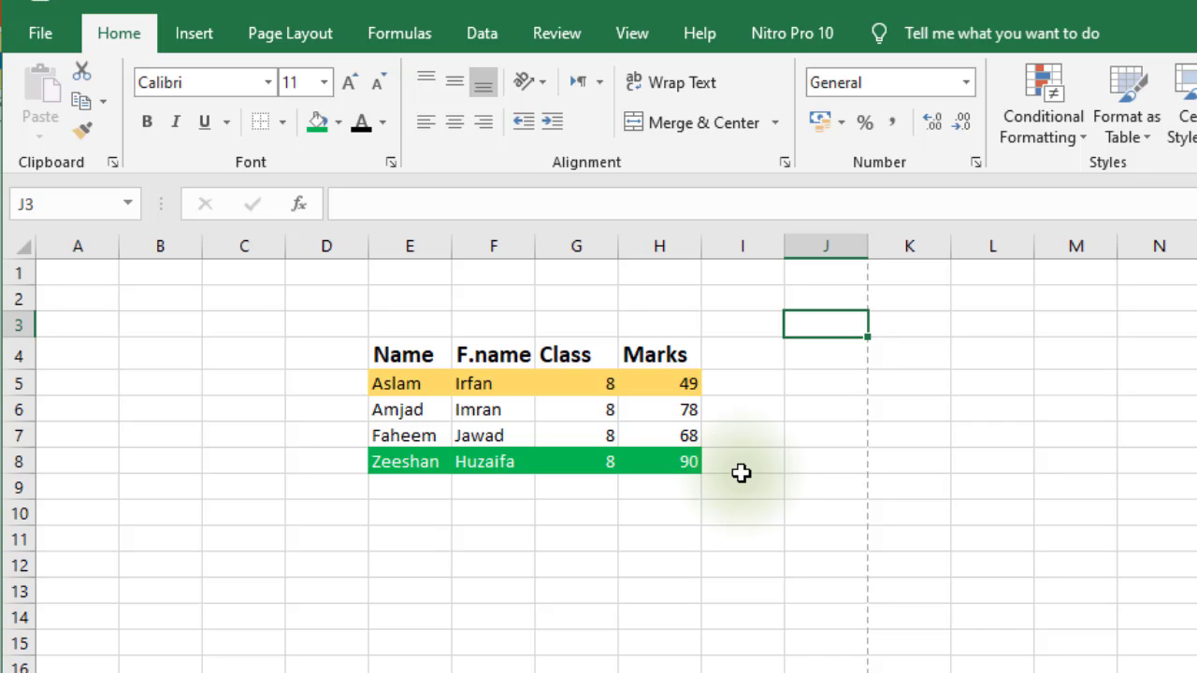
Undo all the fill and font colour changes made to the records in rows 5 and 8
key(ctrl+z)
key(ctrl+z)
key(ctrl+z)
key(ctrl+z)
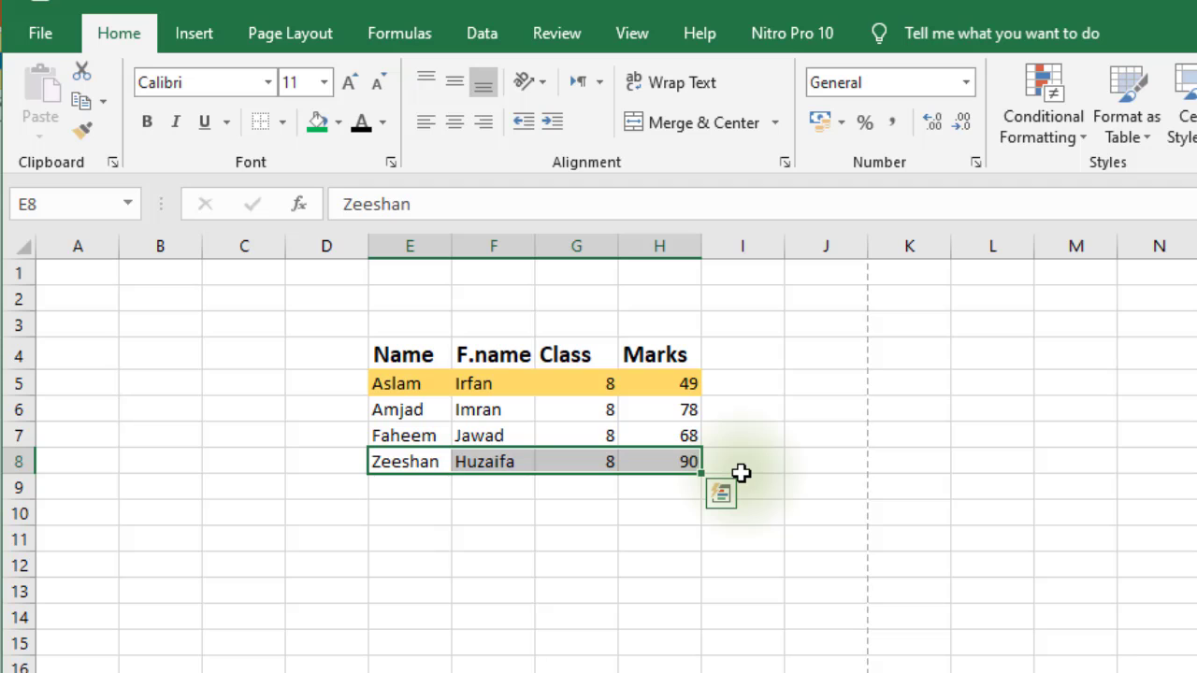
key(ctrl+z)
click(673, 539)
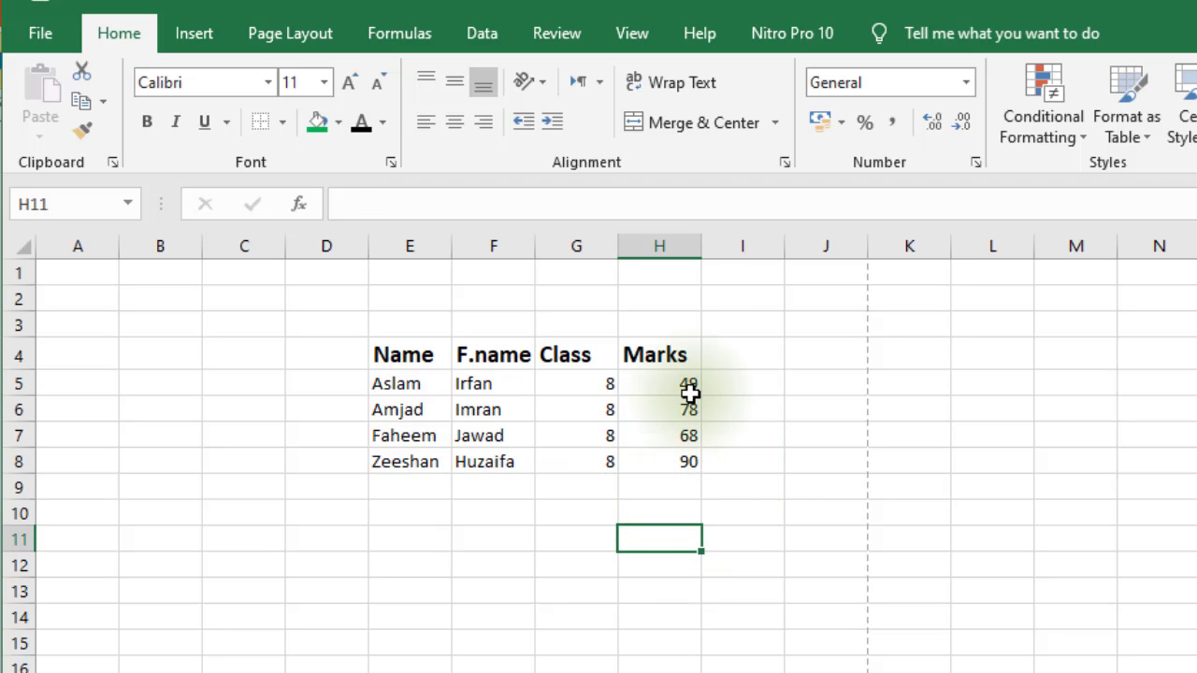
Select the marks in H5:H8 and preview a Less Than highlight rule on them without applying it
drag(691, 385, 682, 443)
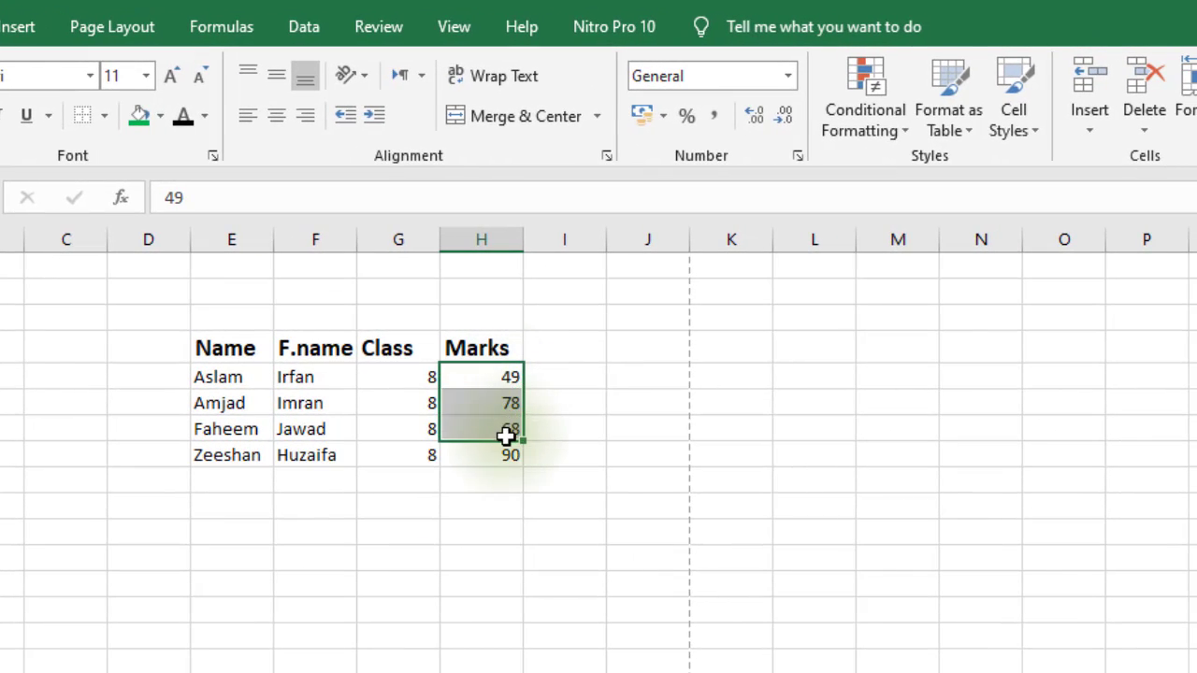
drag(504, 435, 506, 445)
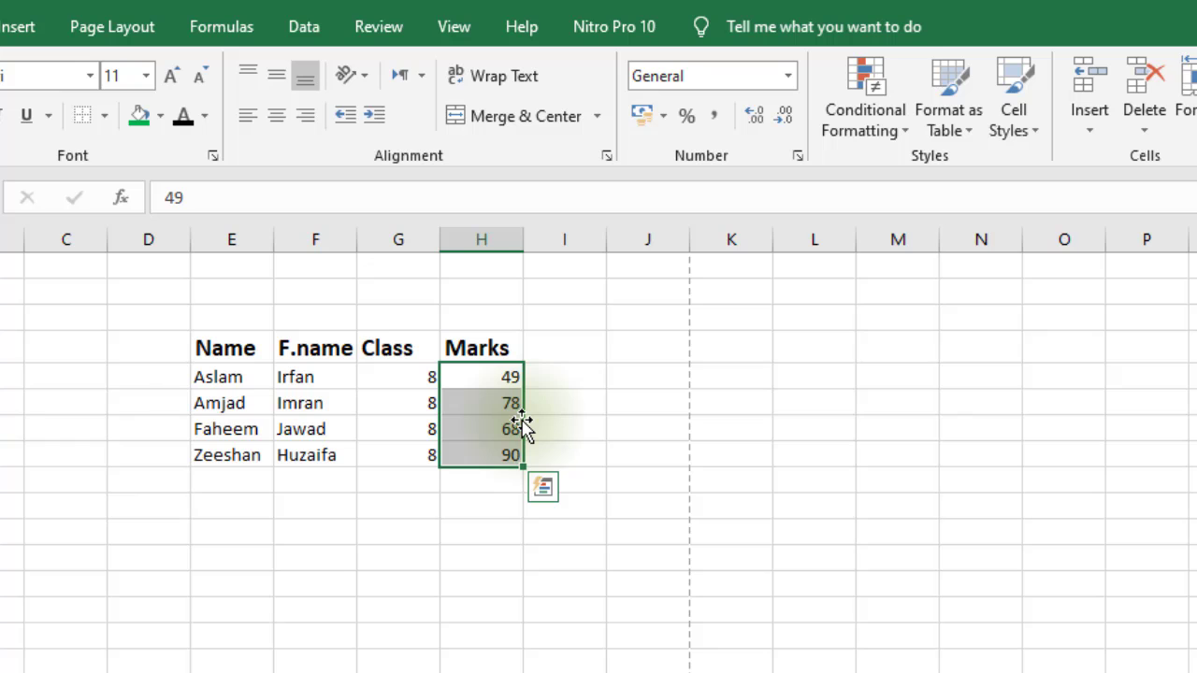
click(902, 138)
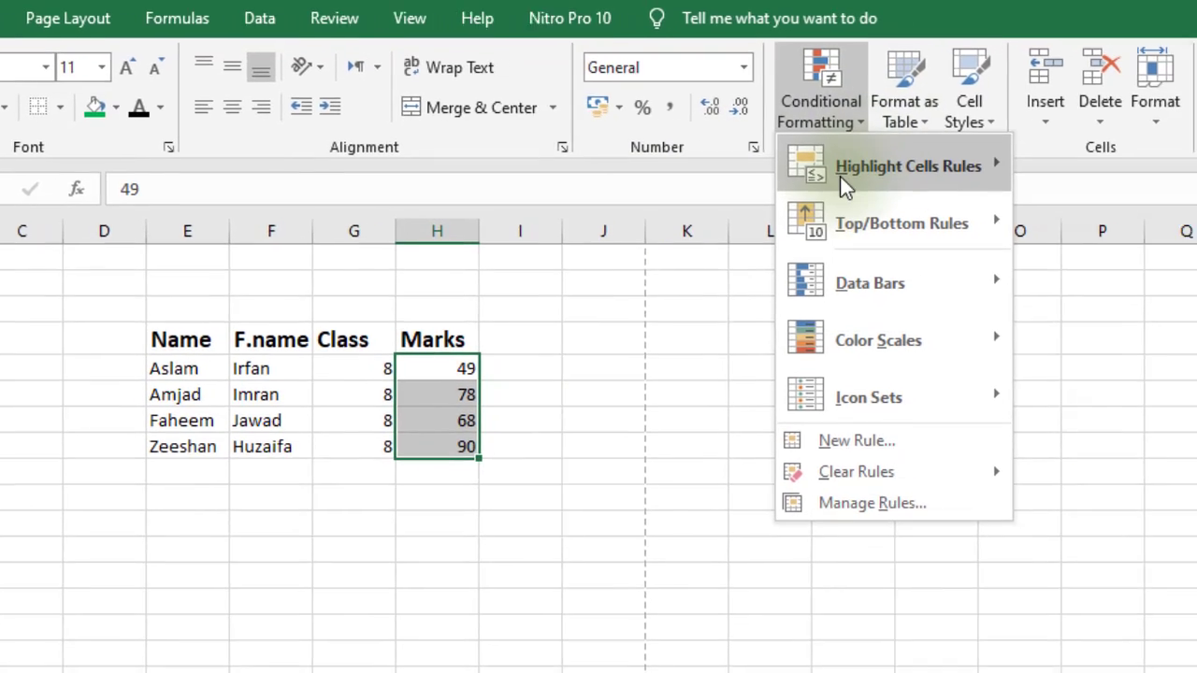
mouse_move(982, 174)
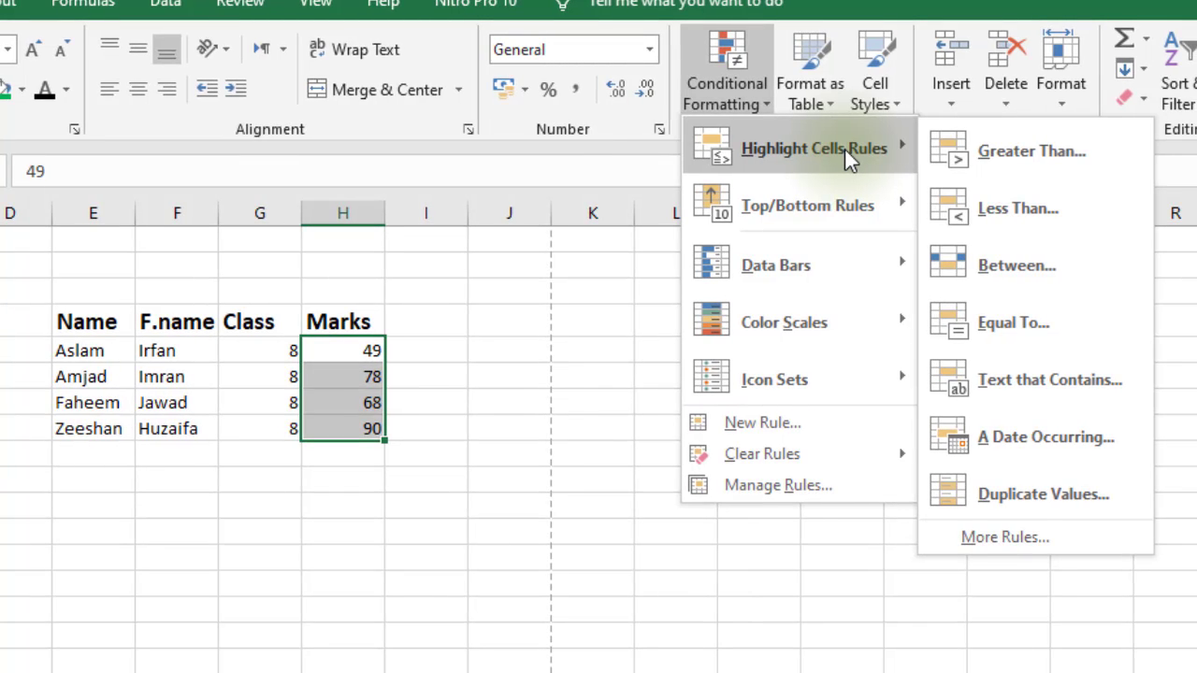
click(1024, 207)
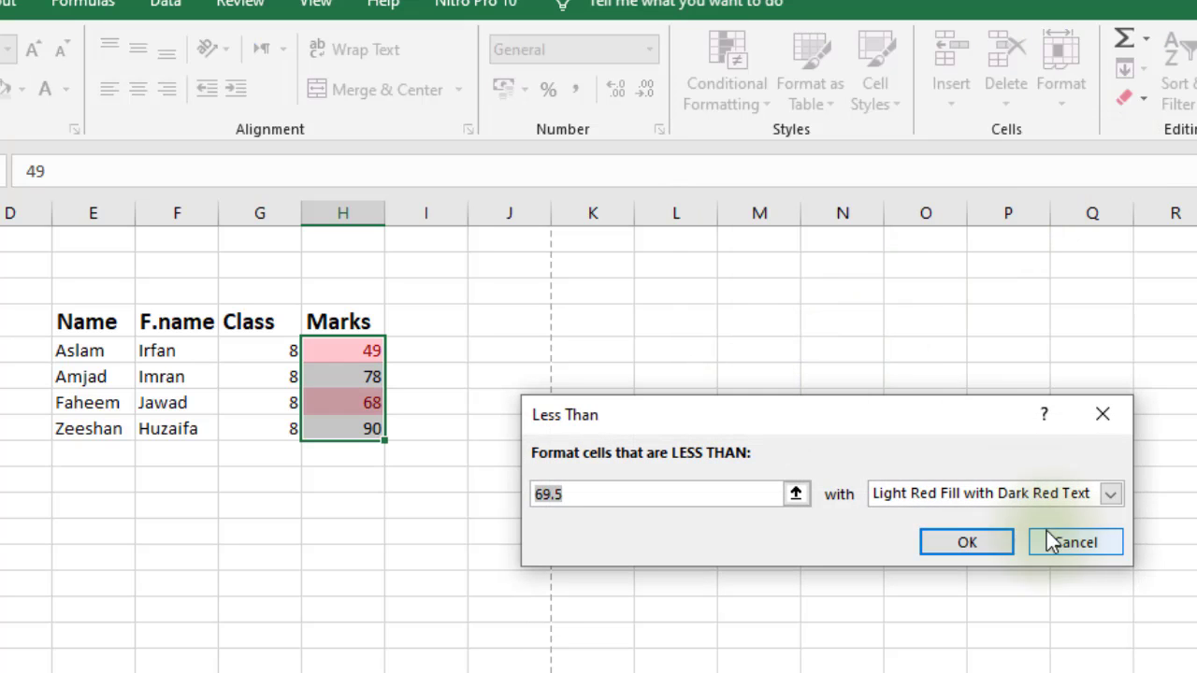
click(1050, 541)
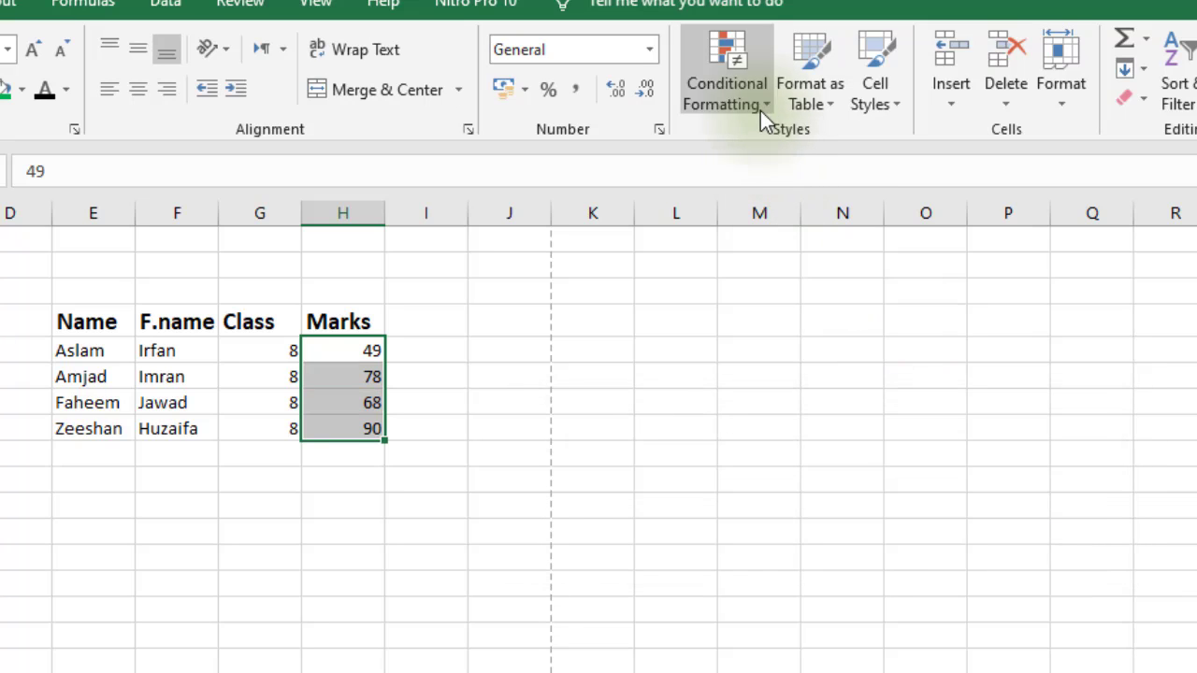
Apply a Less Than 50 highlight rule with Light Red Fill with Dark Red Text to the marks in H5:H8
click(760, 110)
mouse_move(806, 149)
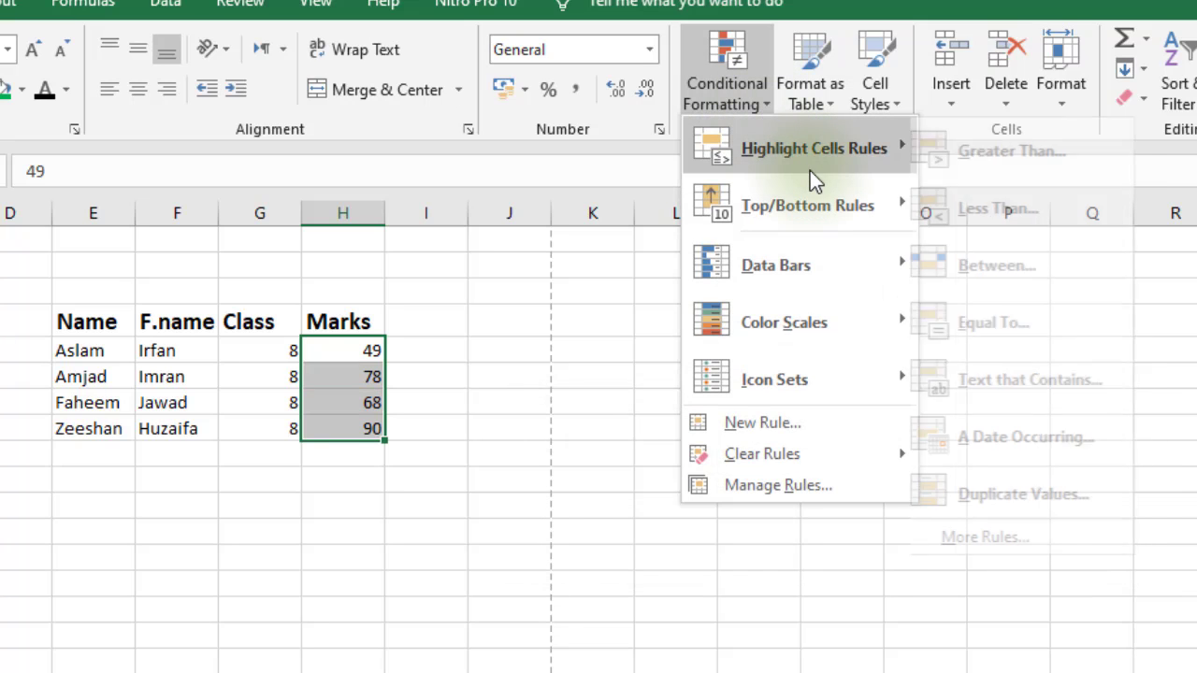
click(1037, 225)
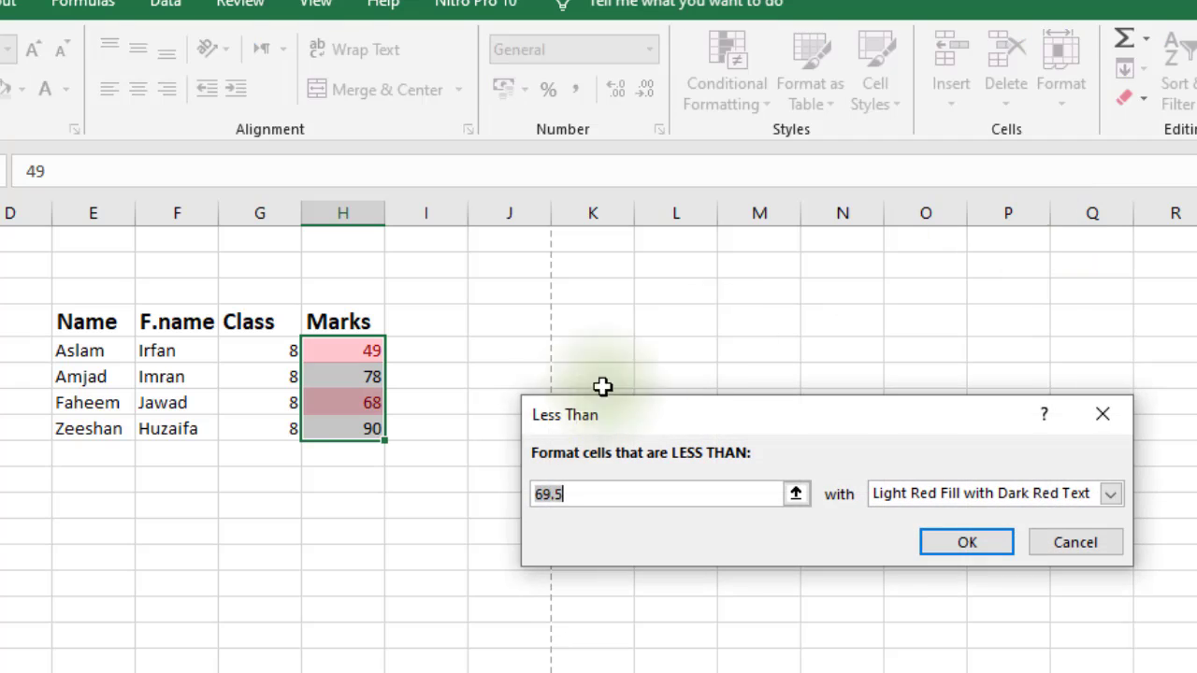
click(592, 491)
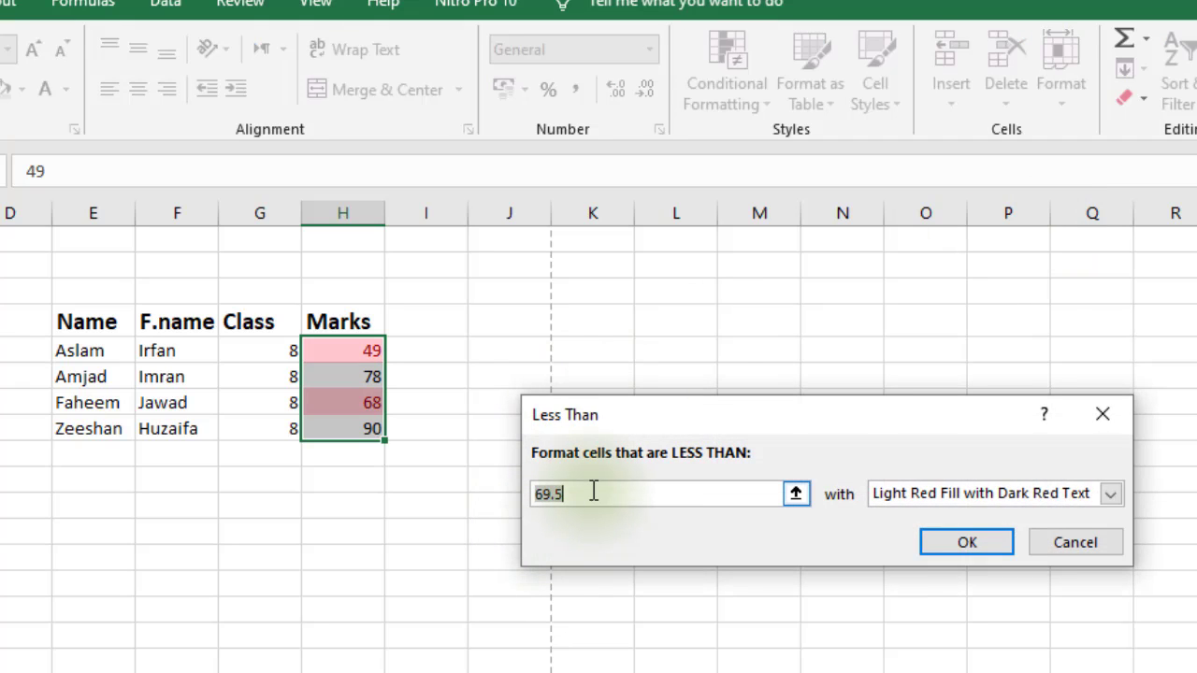
text(50)
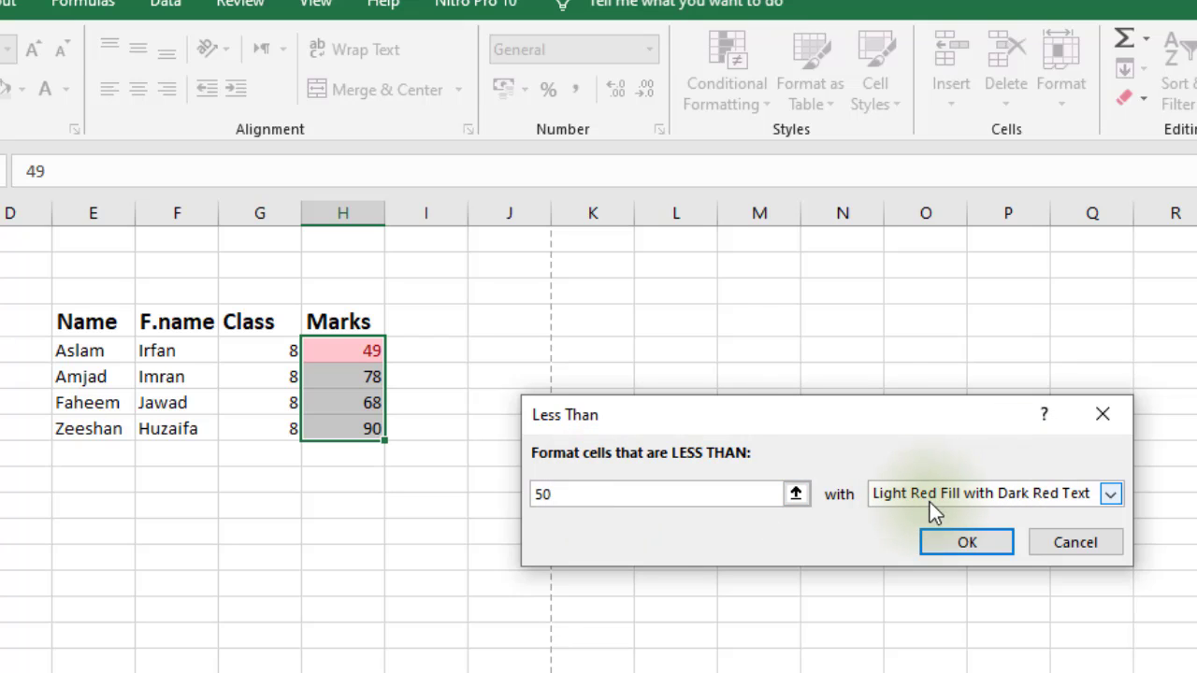
click(1111, 494)
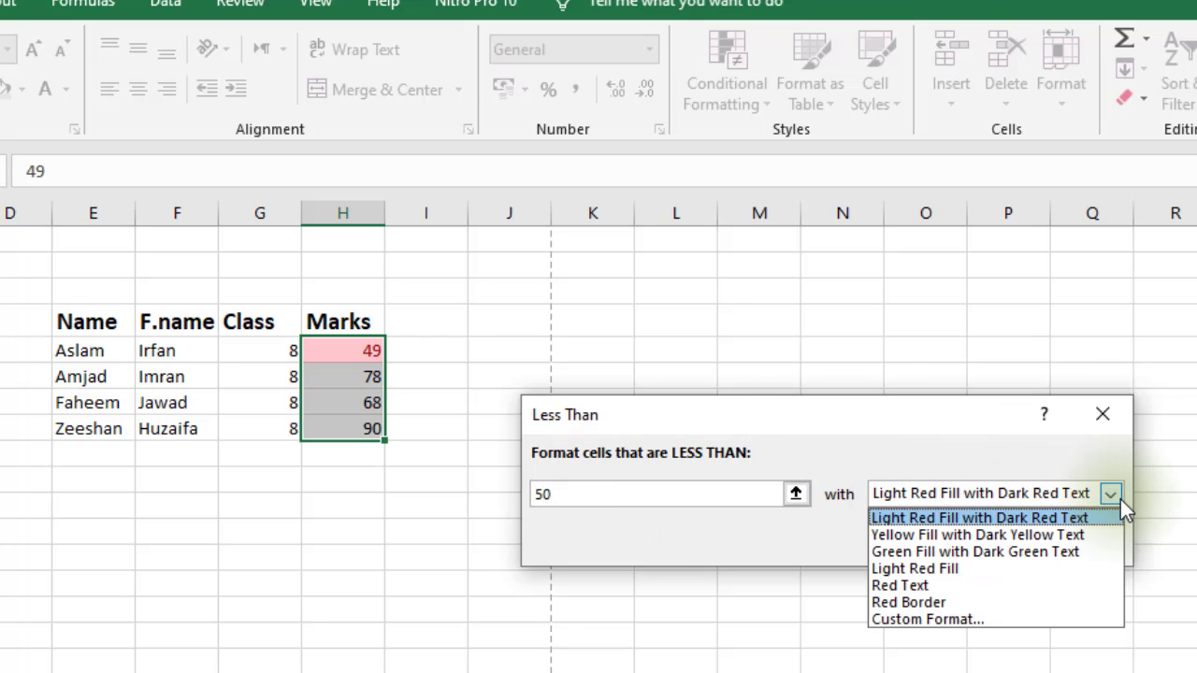
click(1047, 518)
click(957, 542)
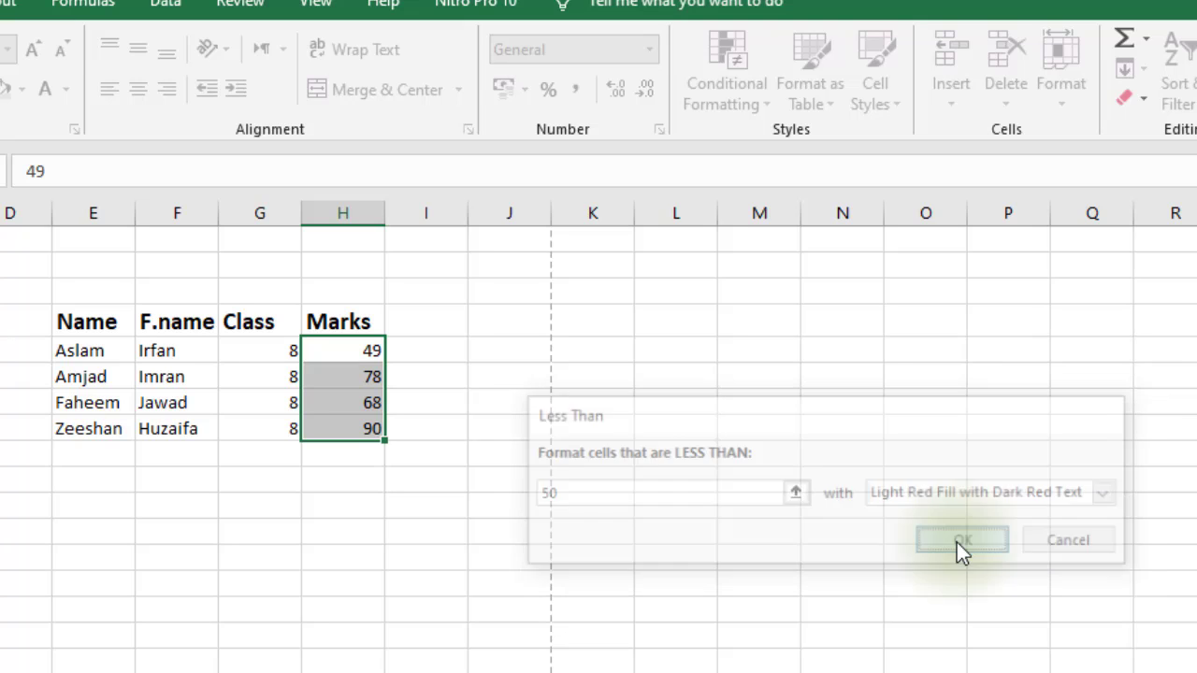
click(574, 582)
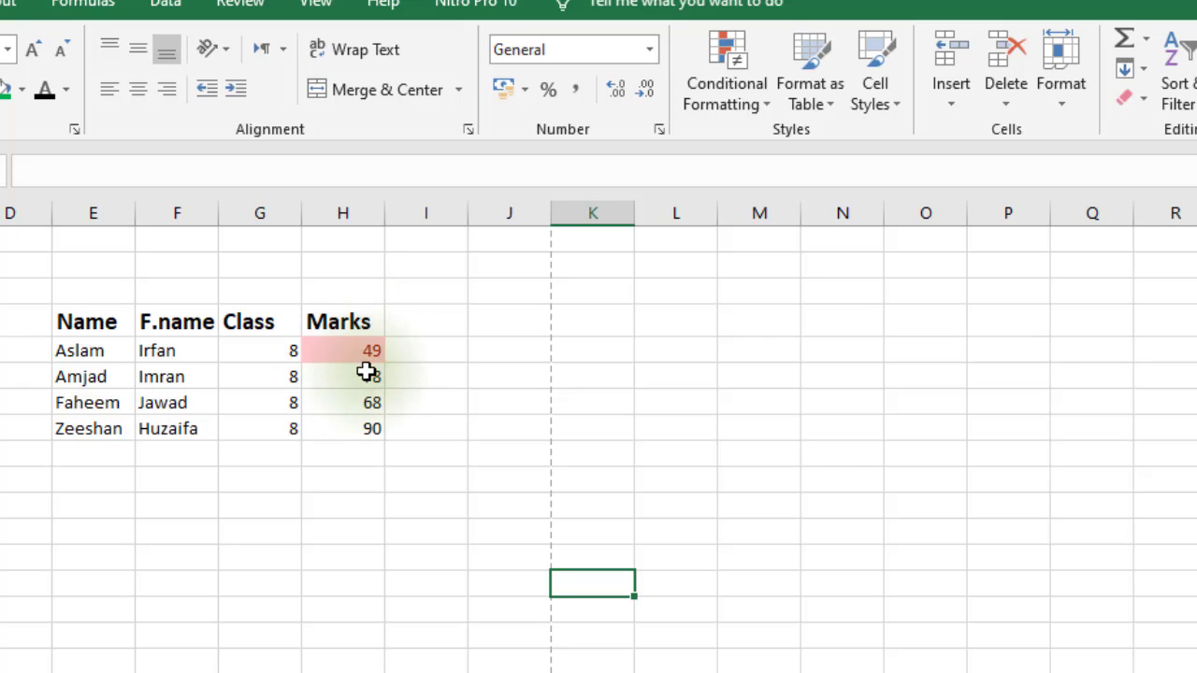
click(328, 355)
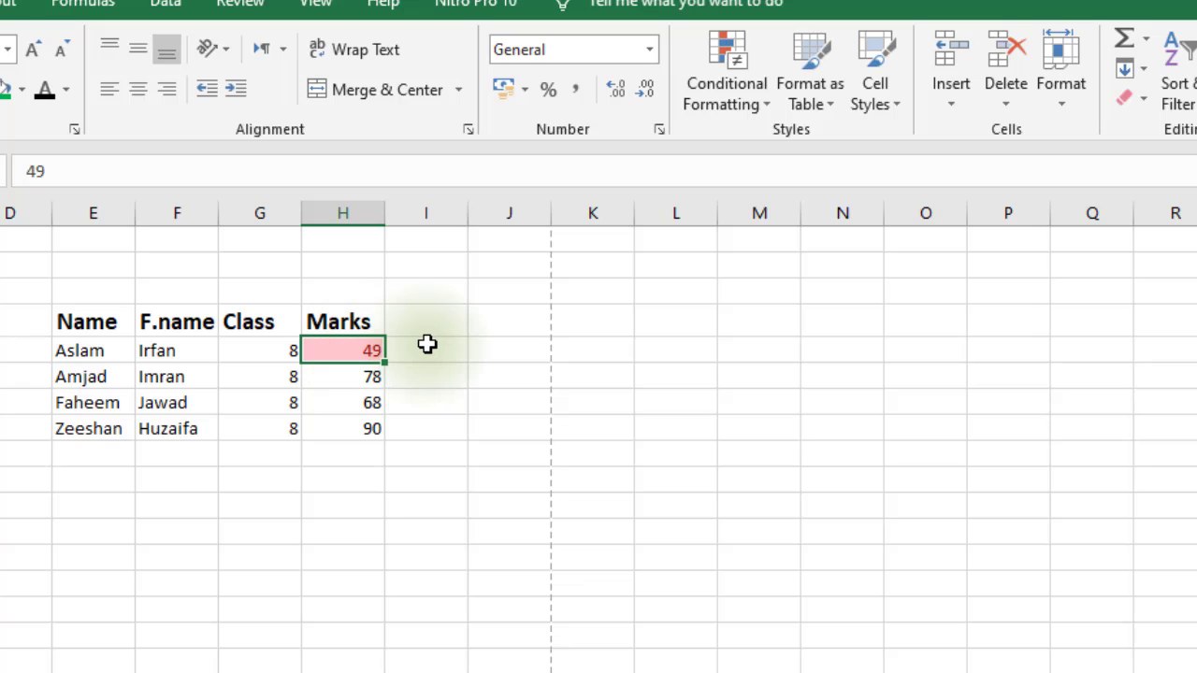
click(337, 484)
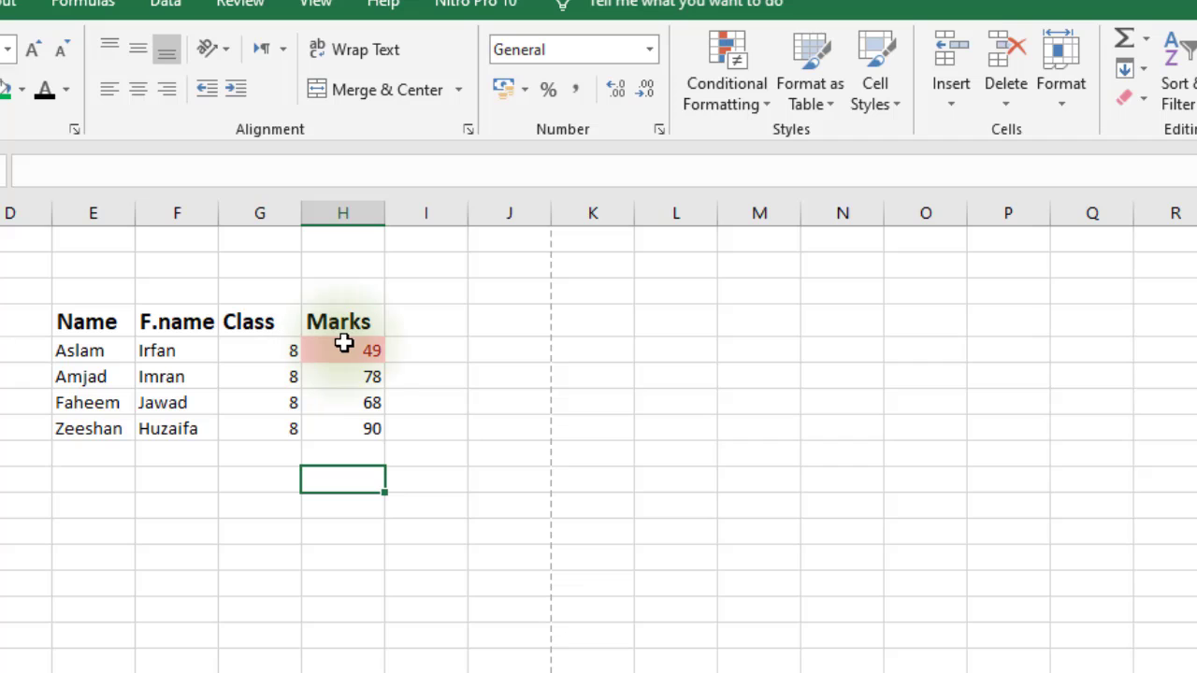
Add a Greater Than 90 highlight rule with Green Fill with Dark Green Text to the marks in H5:H8
drag(358, 350, 361, 421)
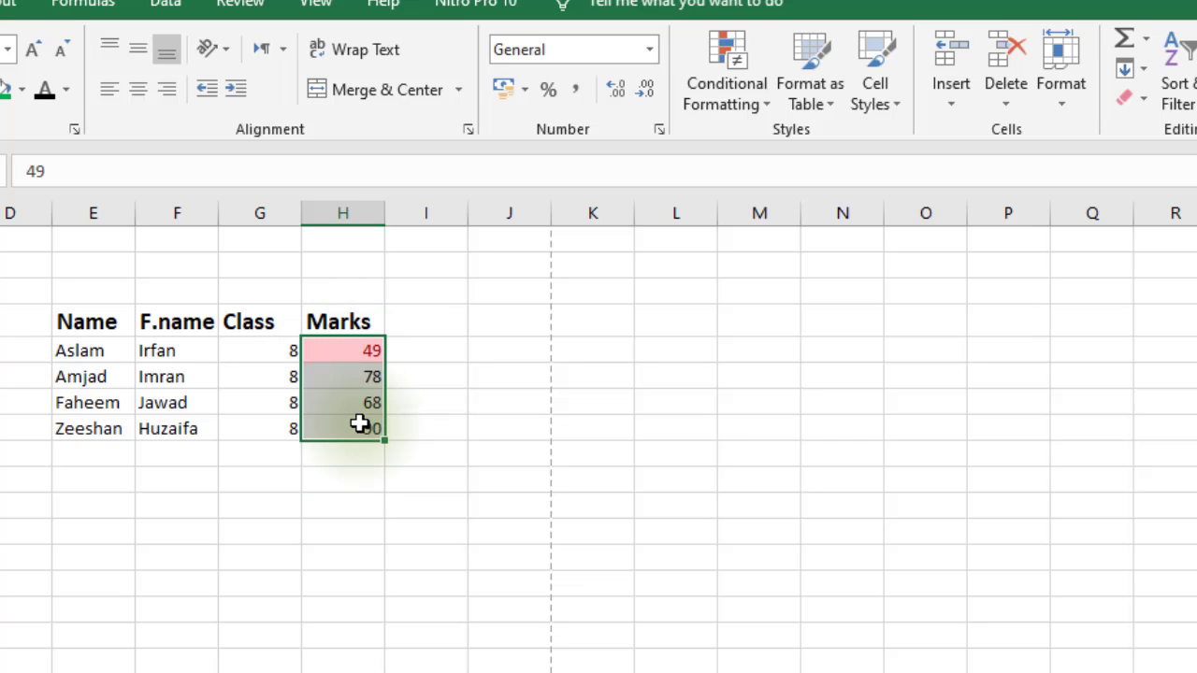
click(771, 106)
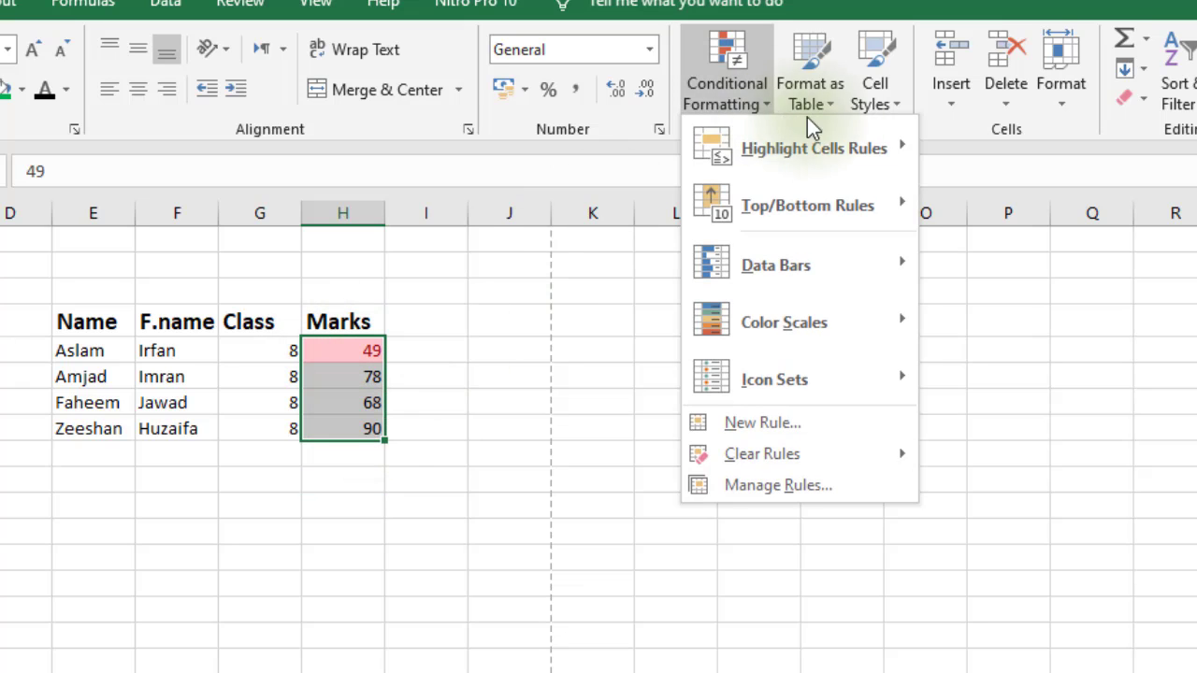
mouse_move(833, 140)
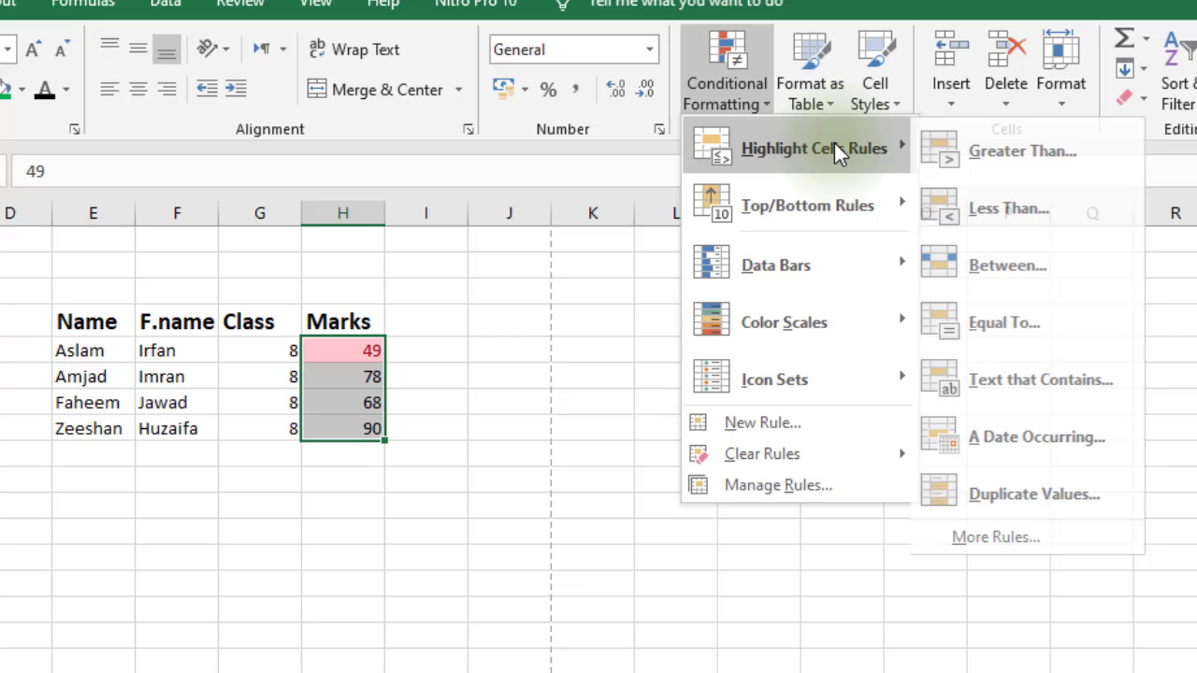
click(1020, 150)
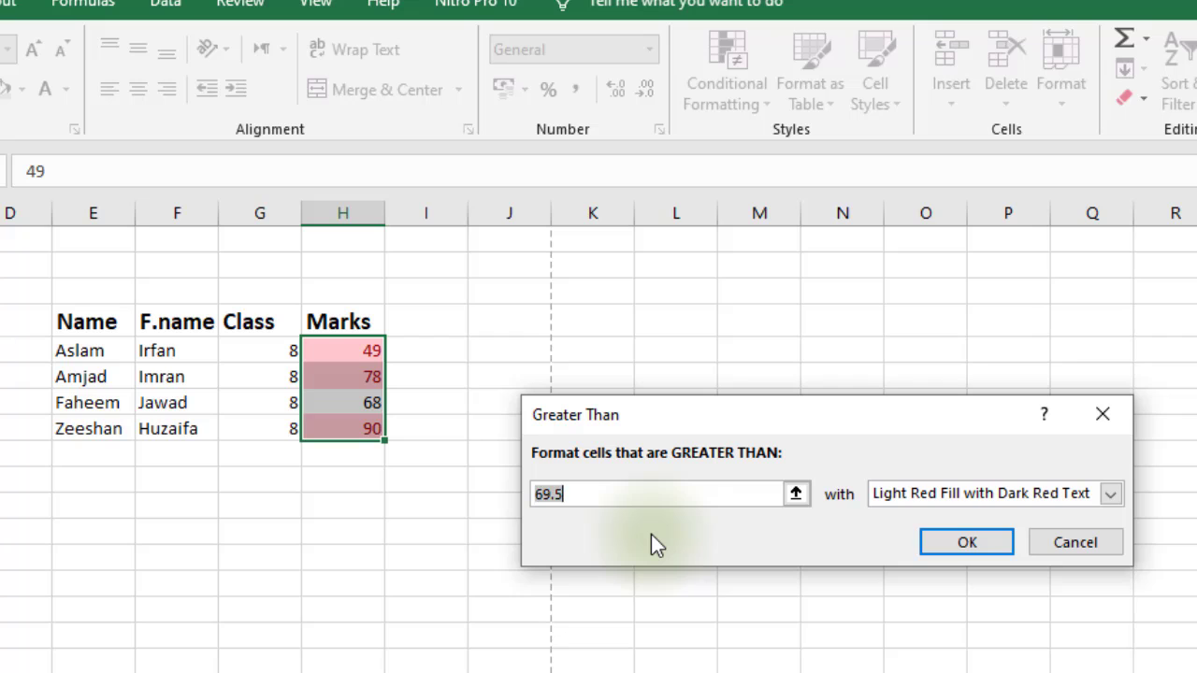
text(90)
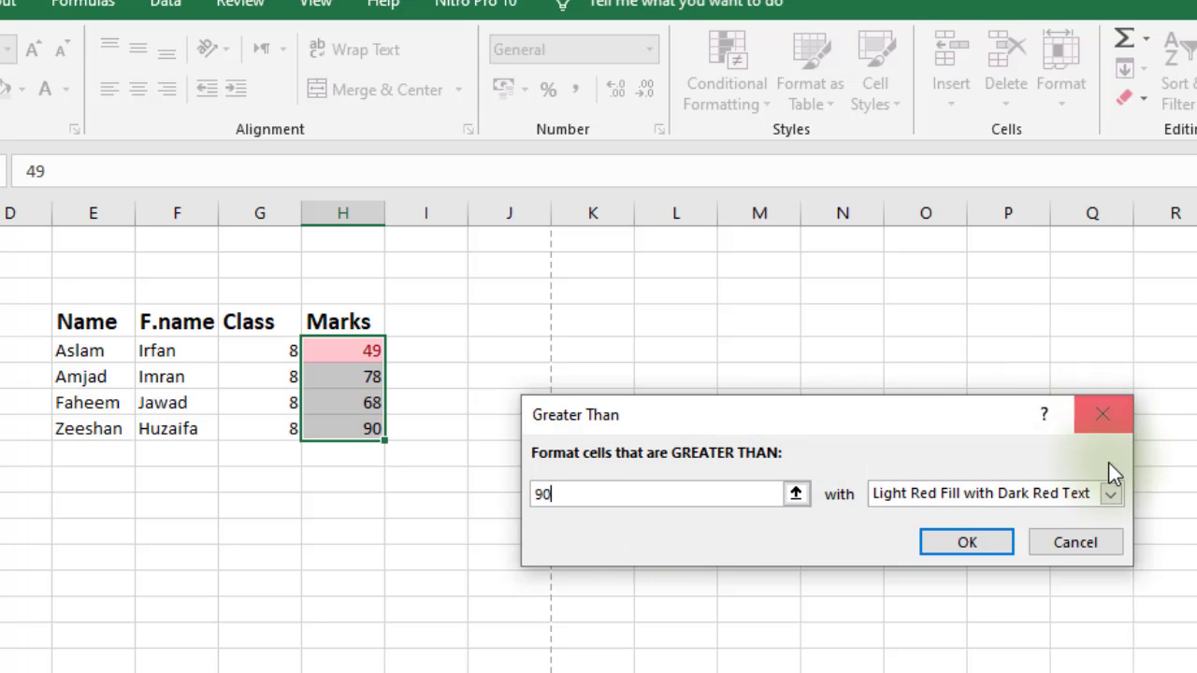
click(1110, 494)
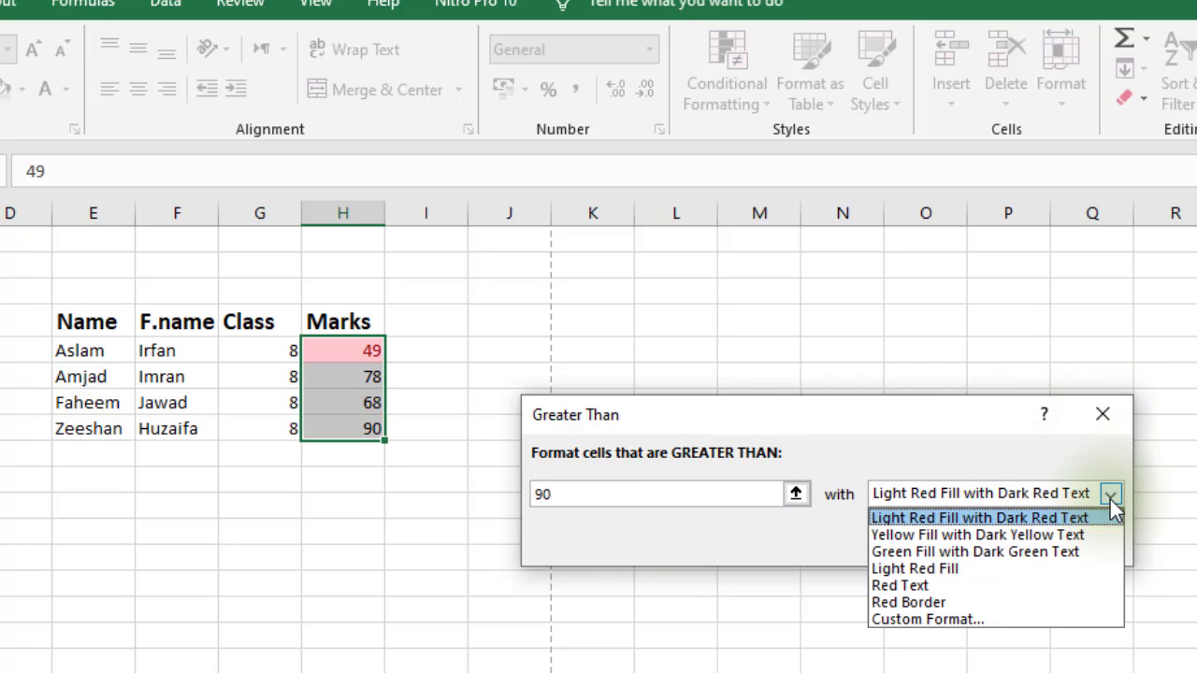
click(993, 547)
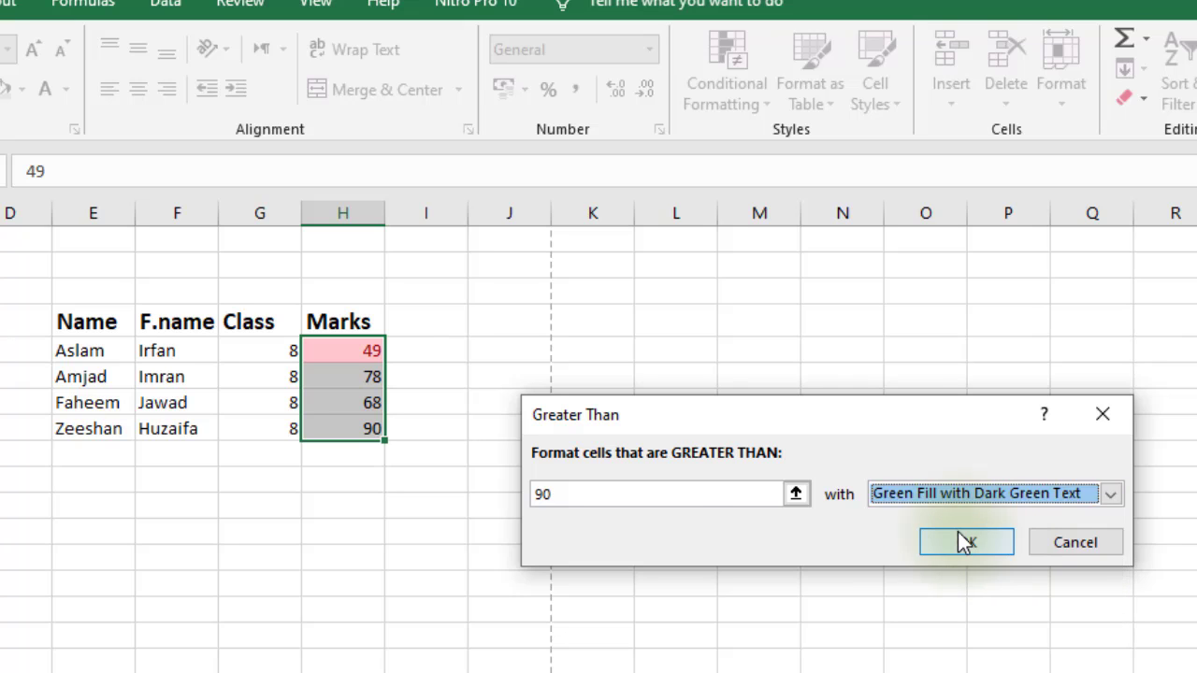
click(959, 532)
click(574, 584)
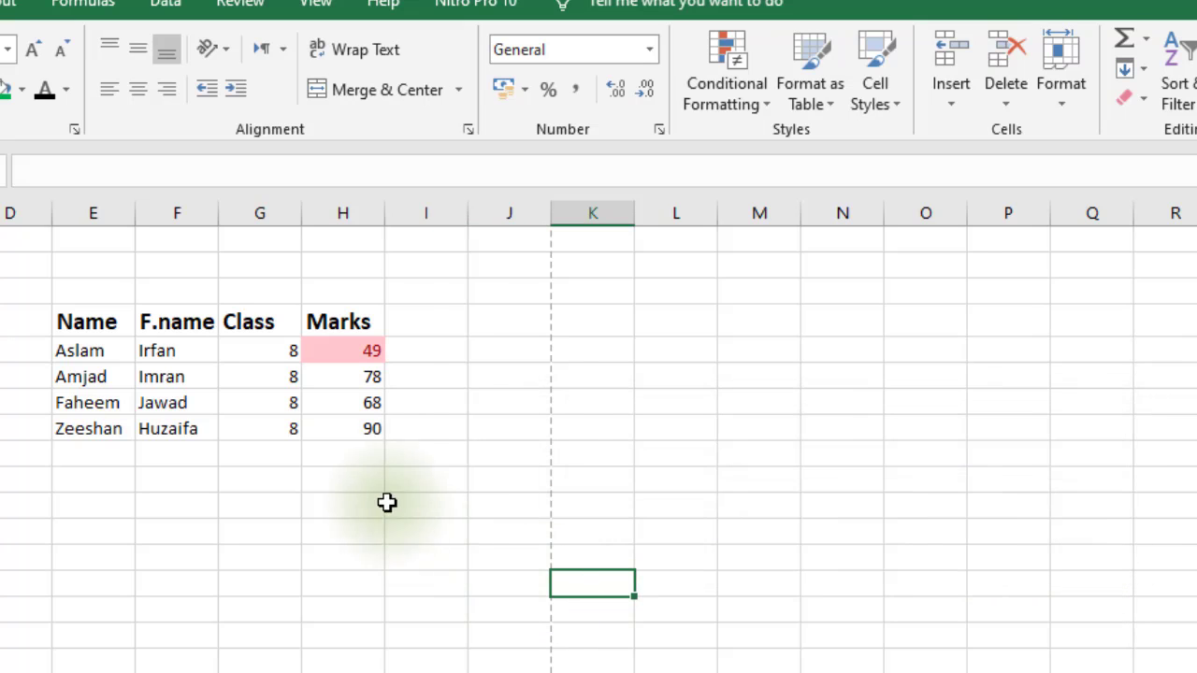
Change the last student's mark in H8 to 92
click(364, 437)
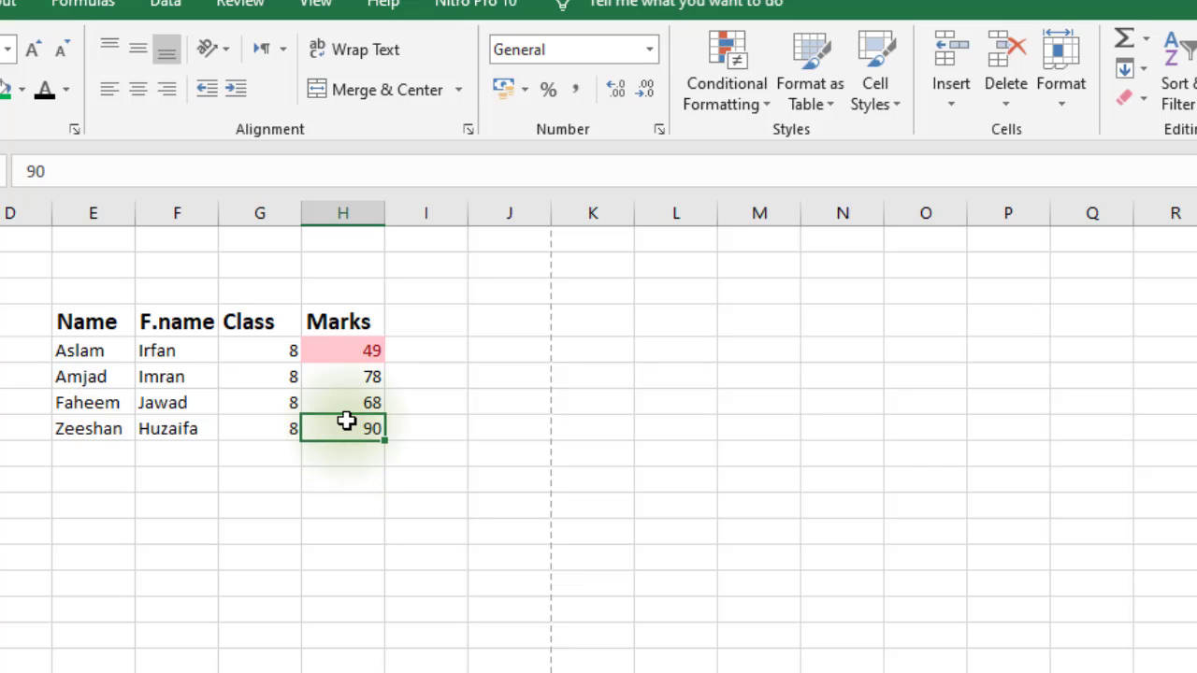
text(92)
key(Return)
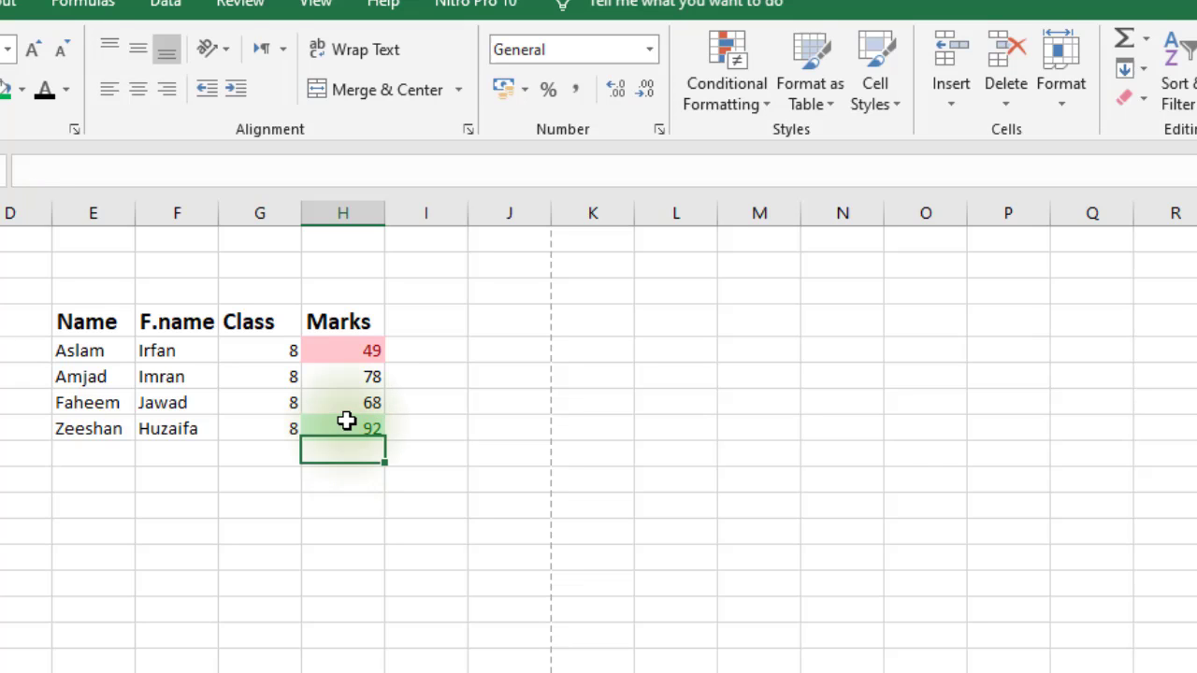
click(281, 472)
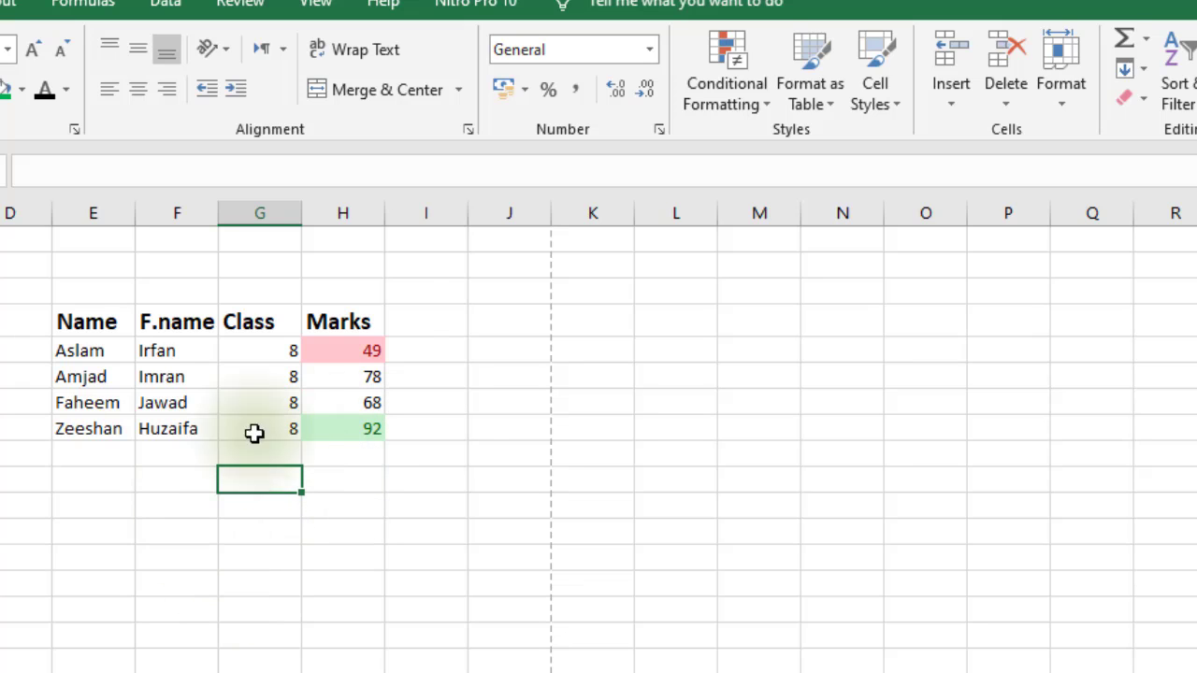
click(339, 355)
click(339, 407)
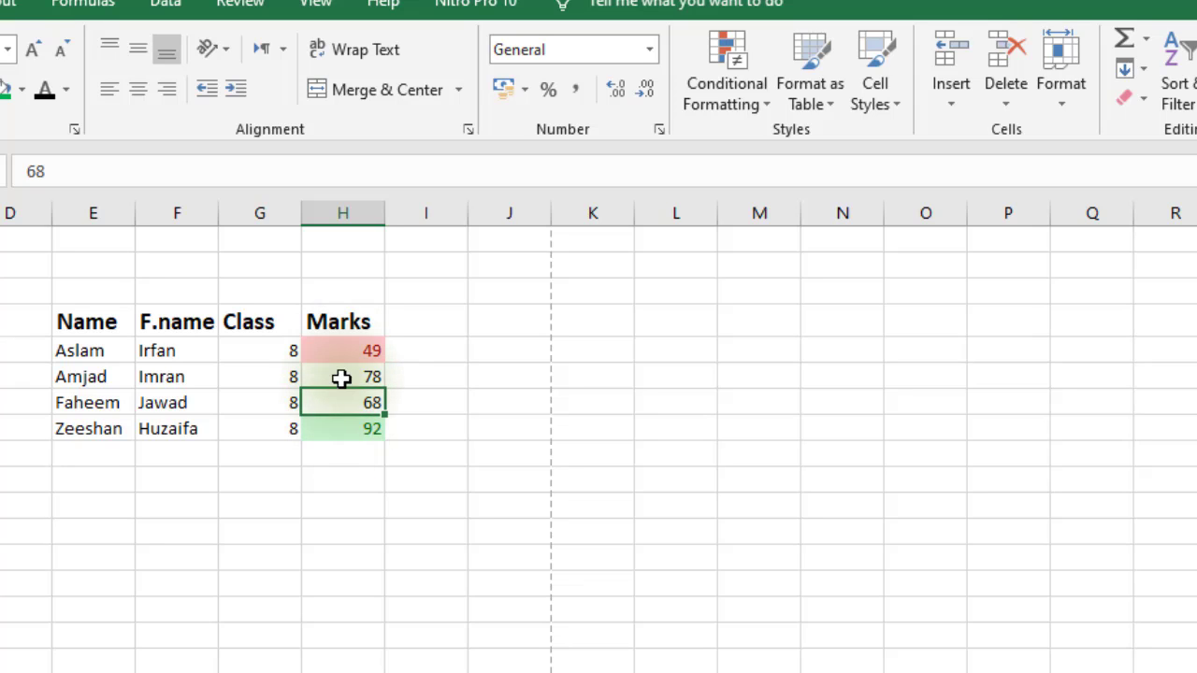
click(342, 377)
click(344, 354)
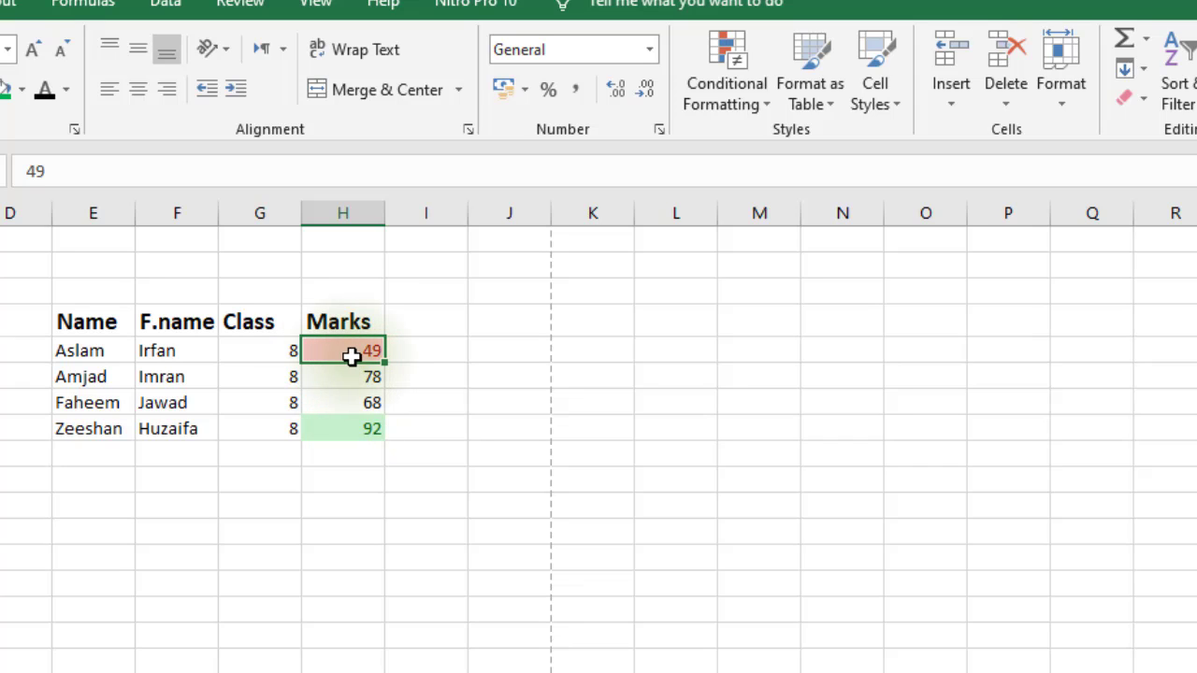
click(334, 425)
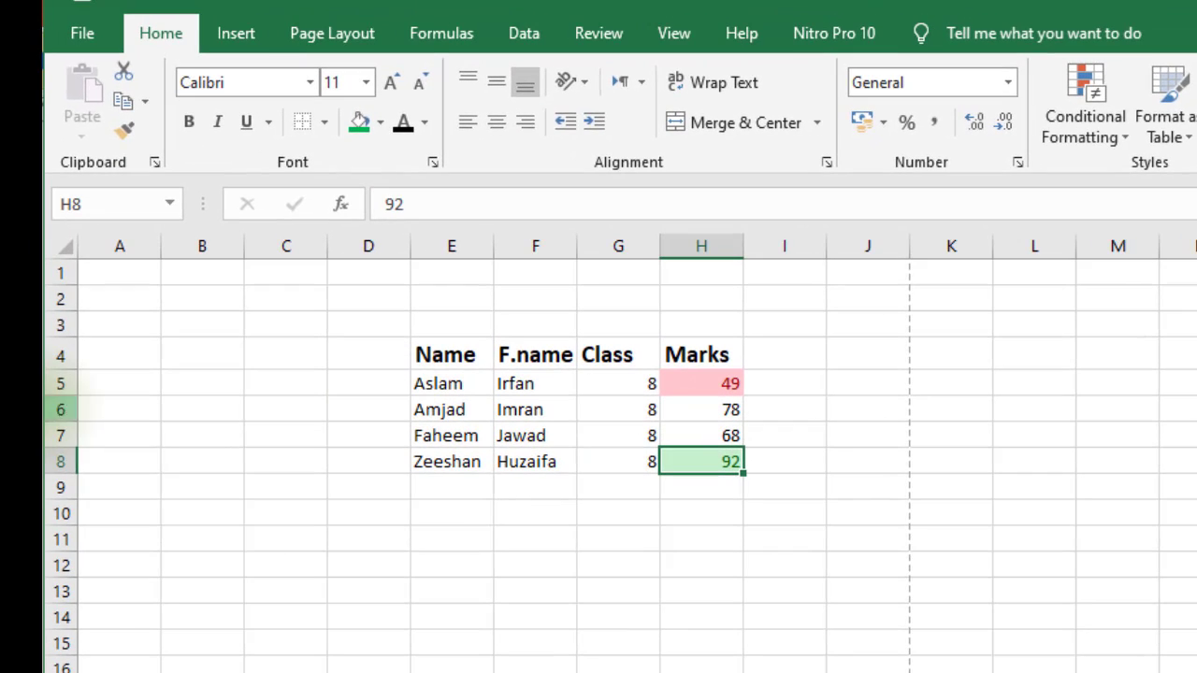
Insert a blank row above row 6, between the first and second student records
click(56, 409)
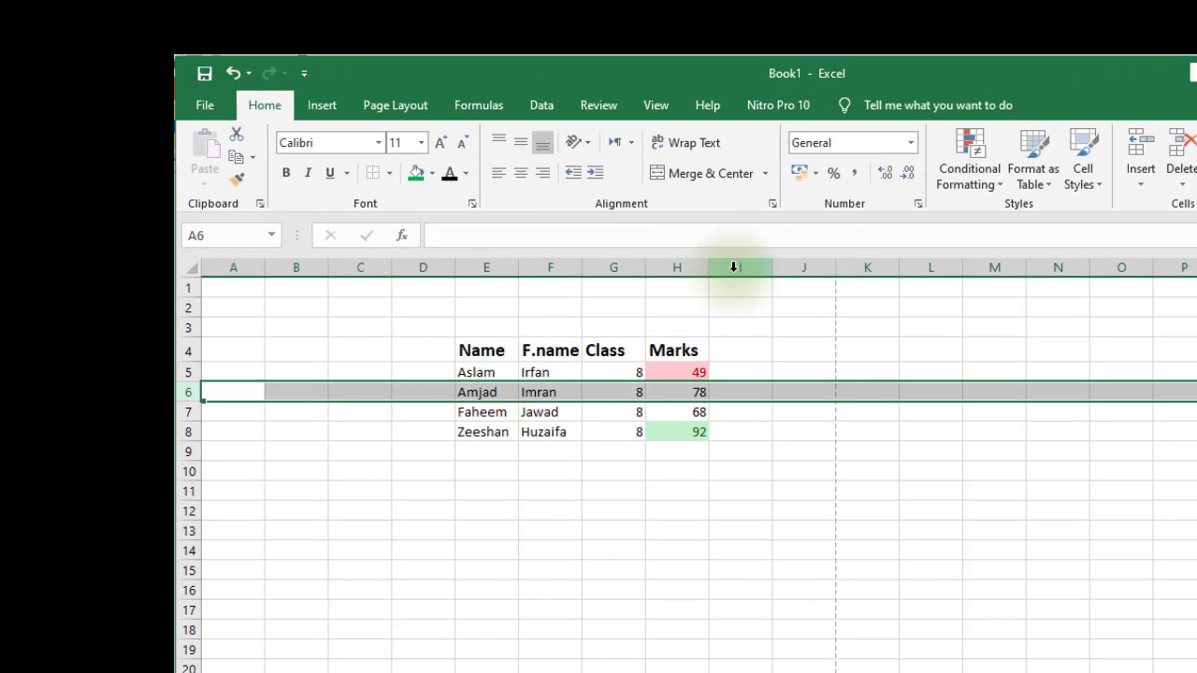
drag(180, 391, 187, 389)
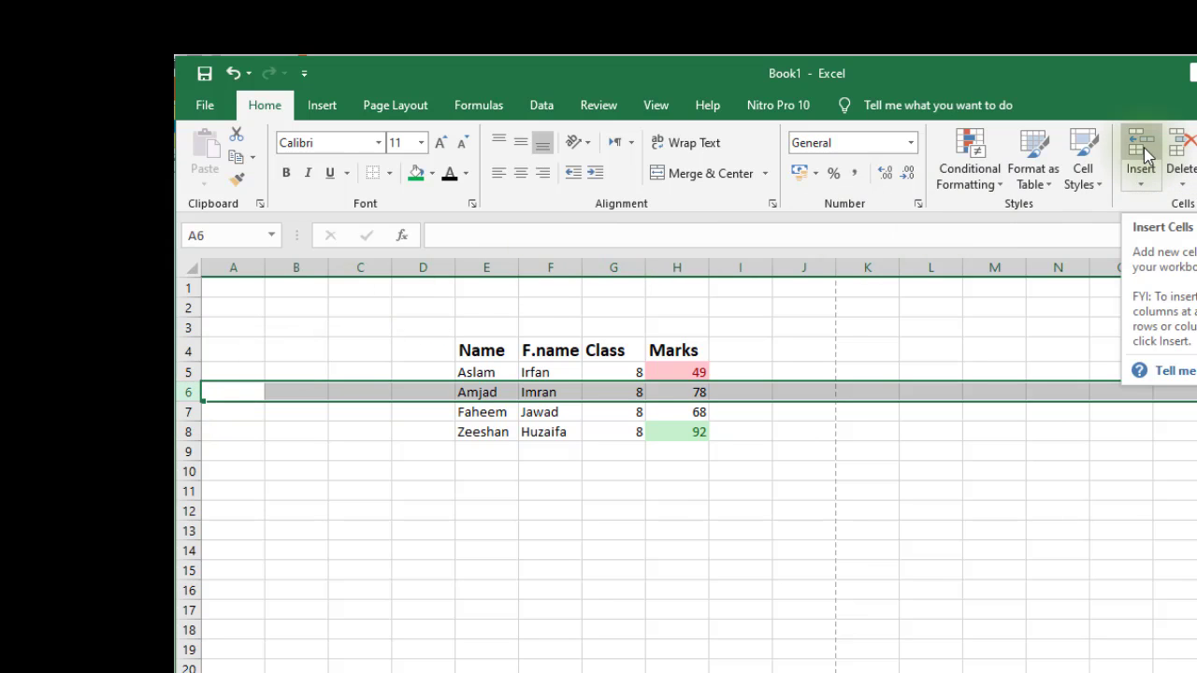
right_click(184, 392)
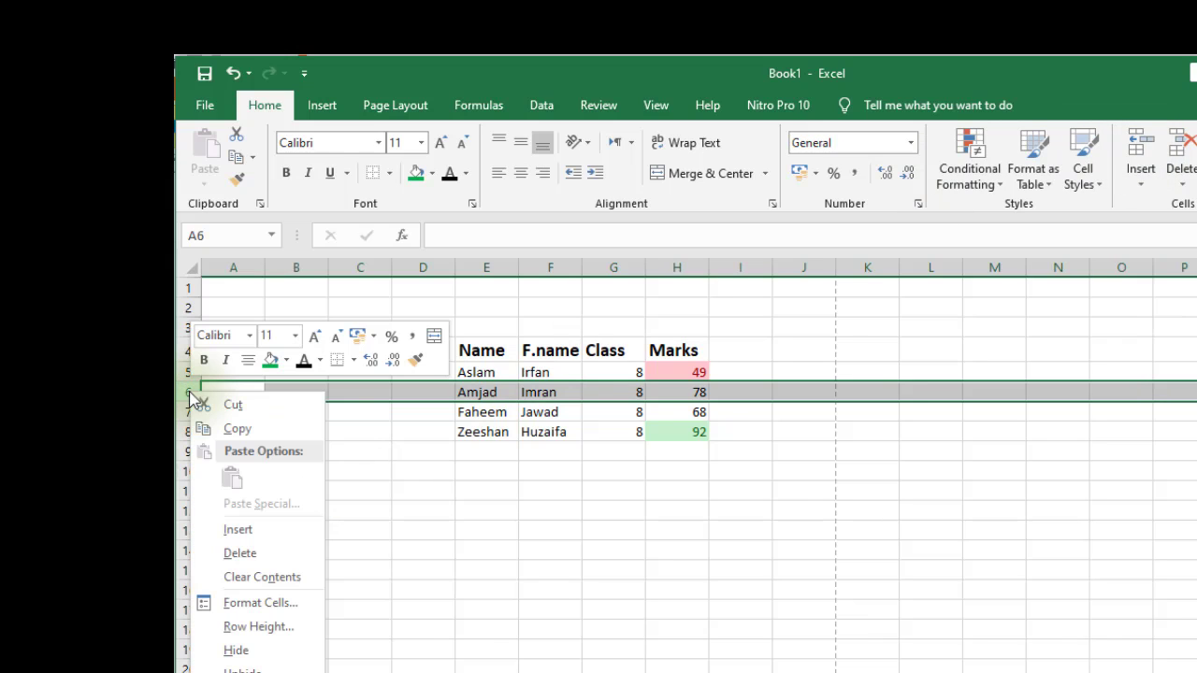
click(240, 530)
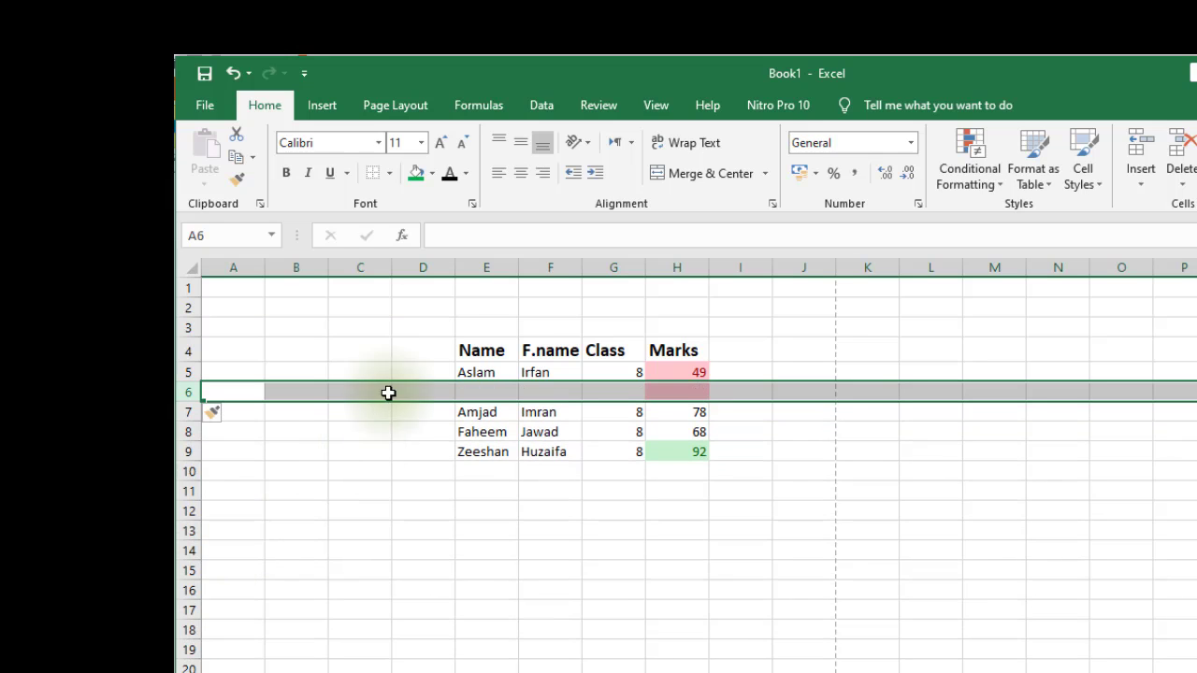
Fill the blank row 6 with a new student's name, father's name, class 8 and marks 95
click(486, 393)
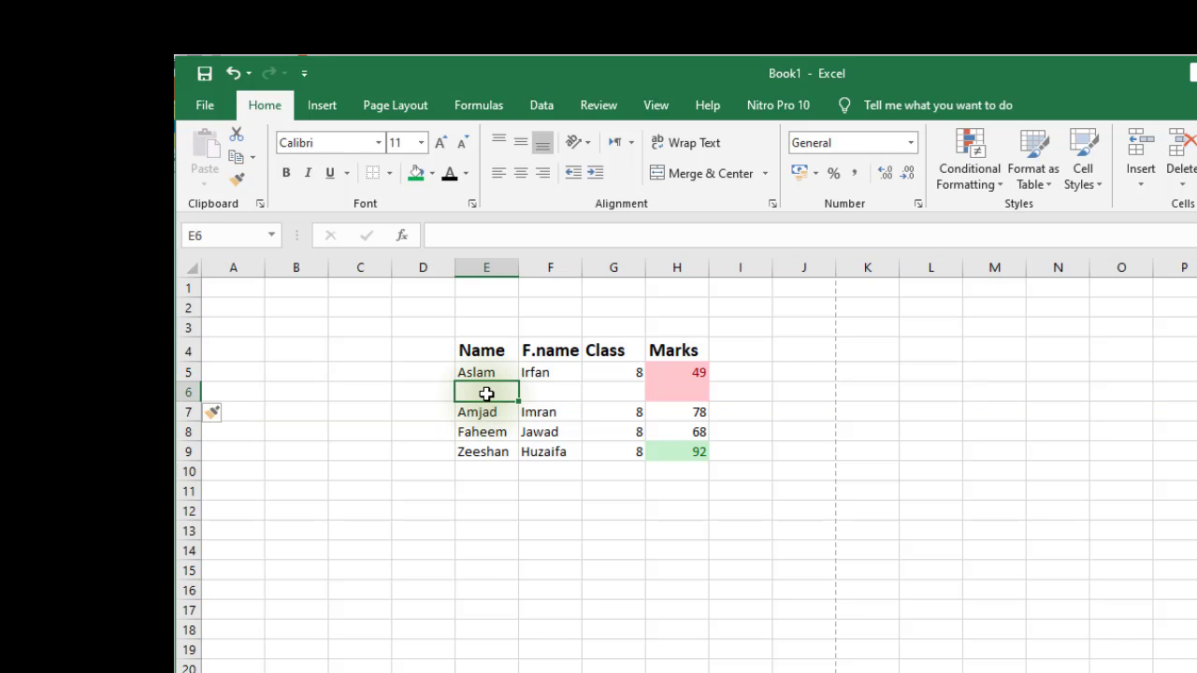
text(Ali)
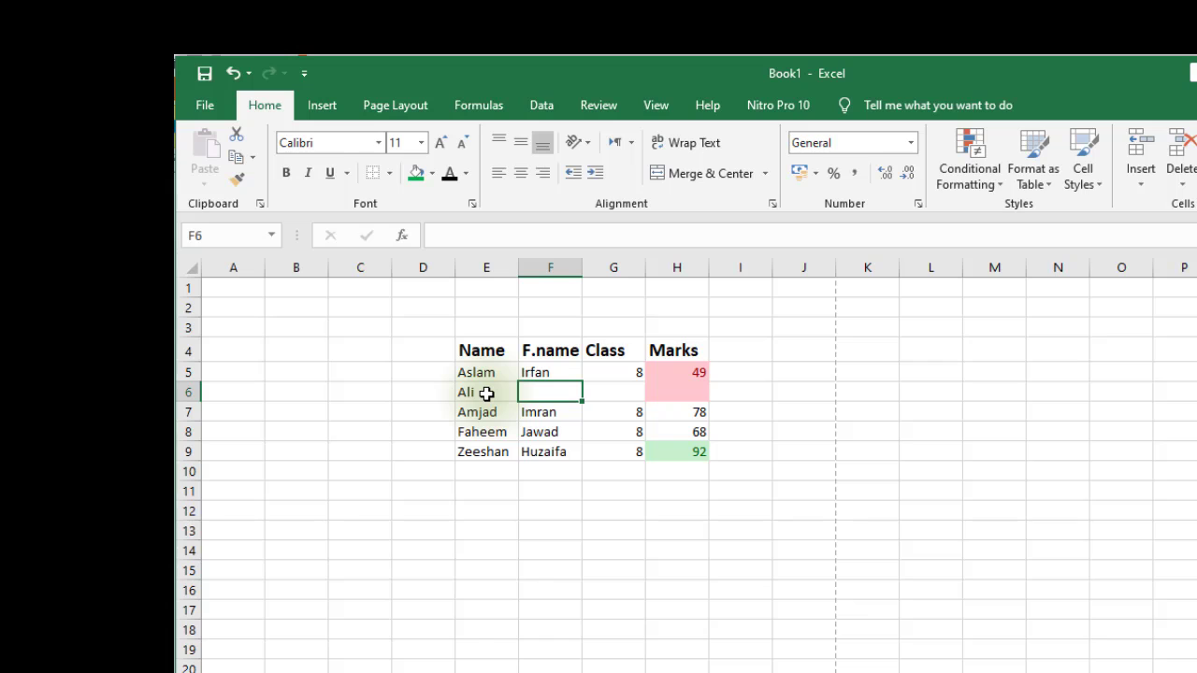
text(Iman)
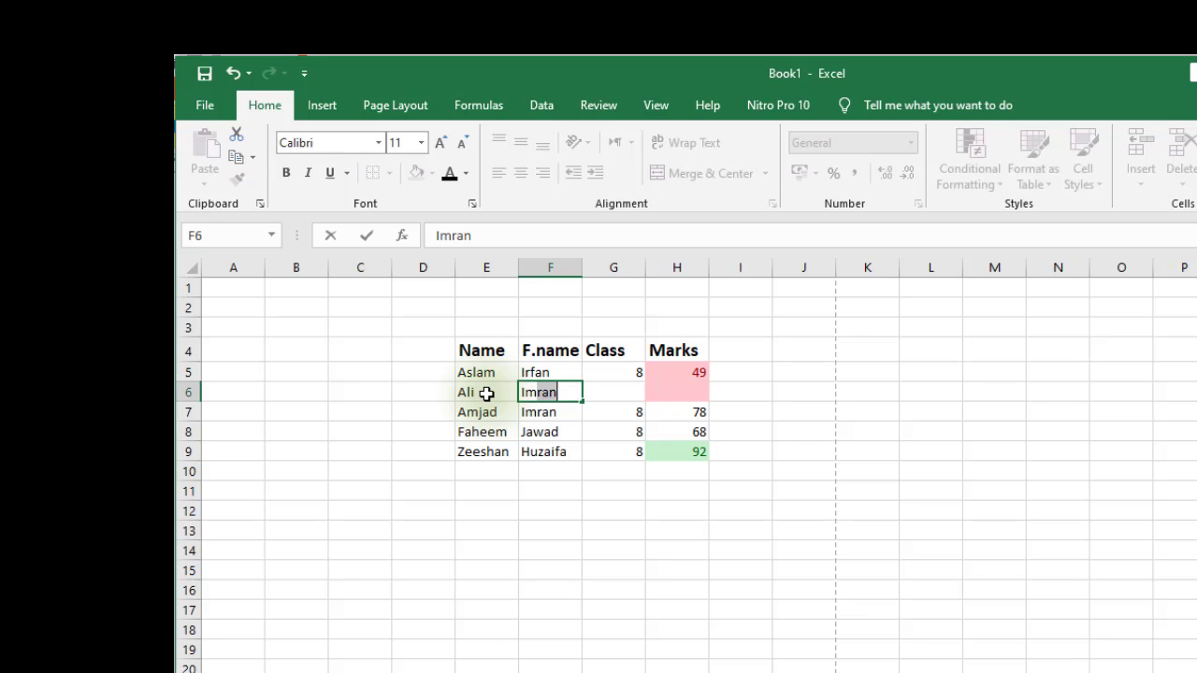
key(Tab)
text(8)
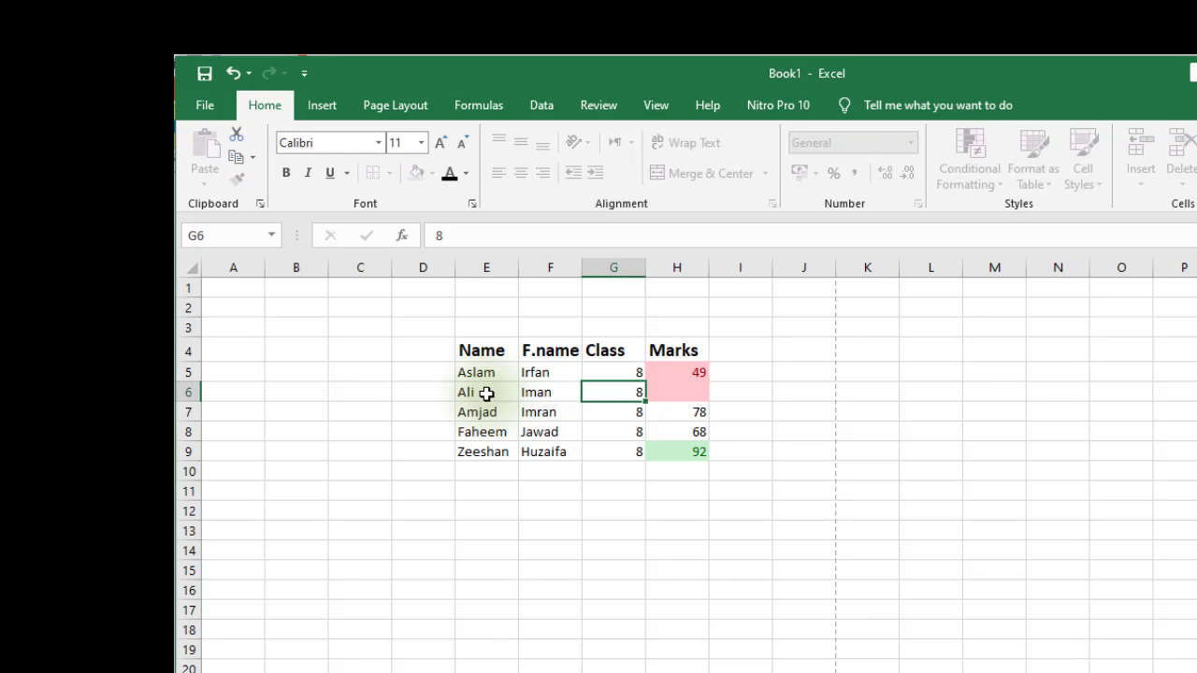
key(Tab)
text(95)
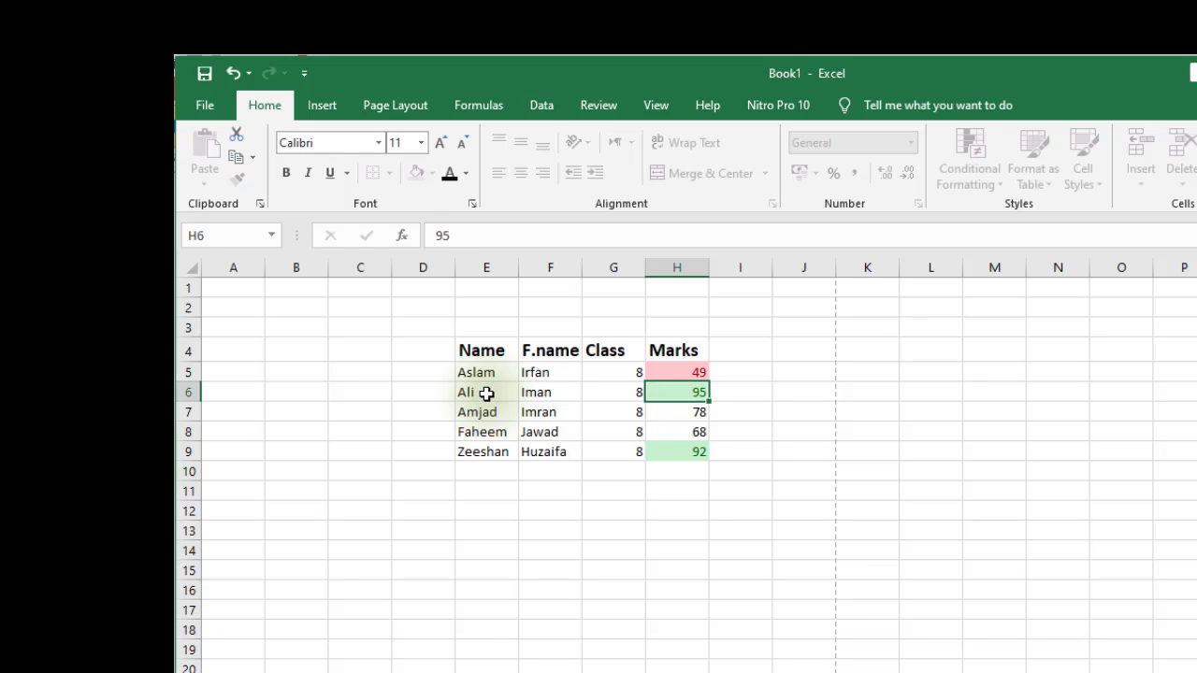
key(Return)
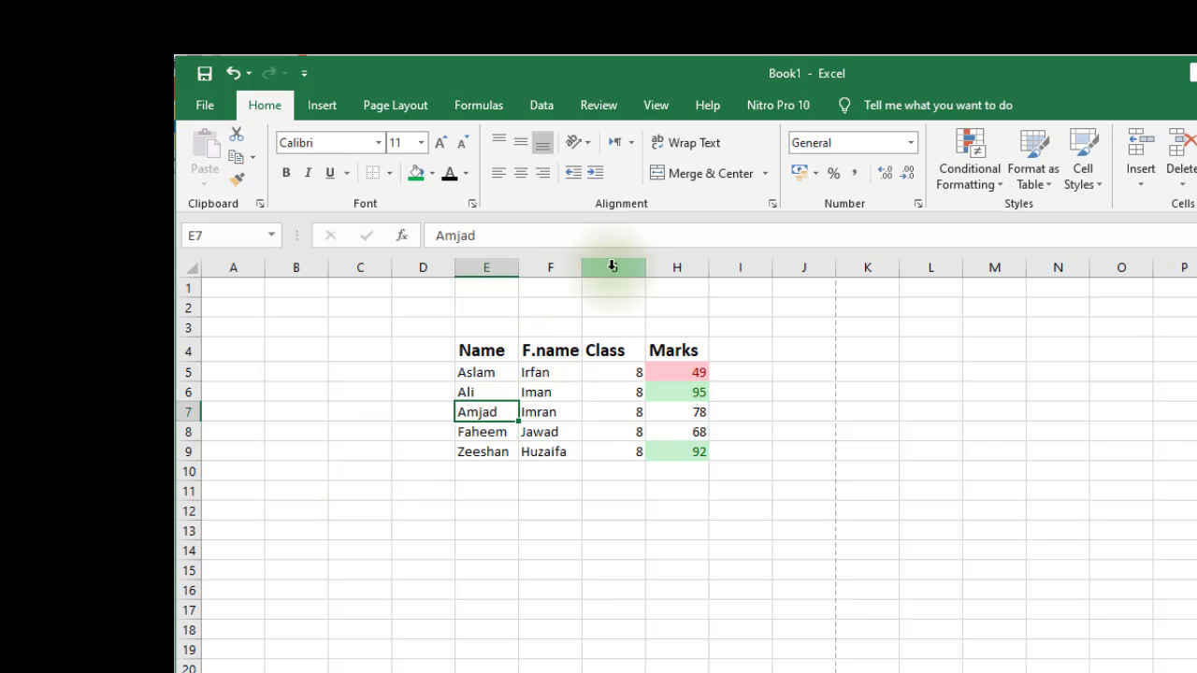
Insert a blank column between the Class and Marks columns
click(656, 265)
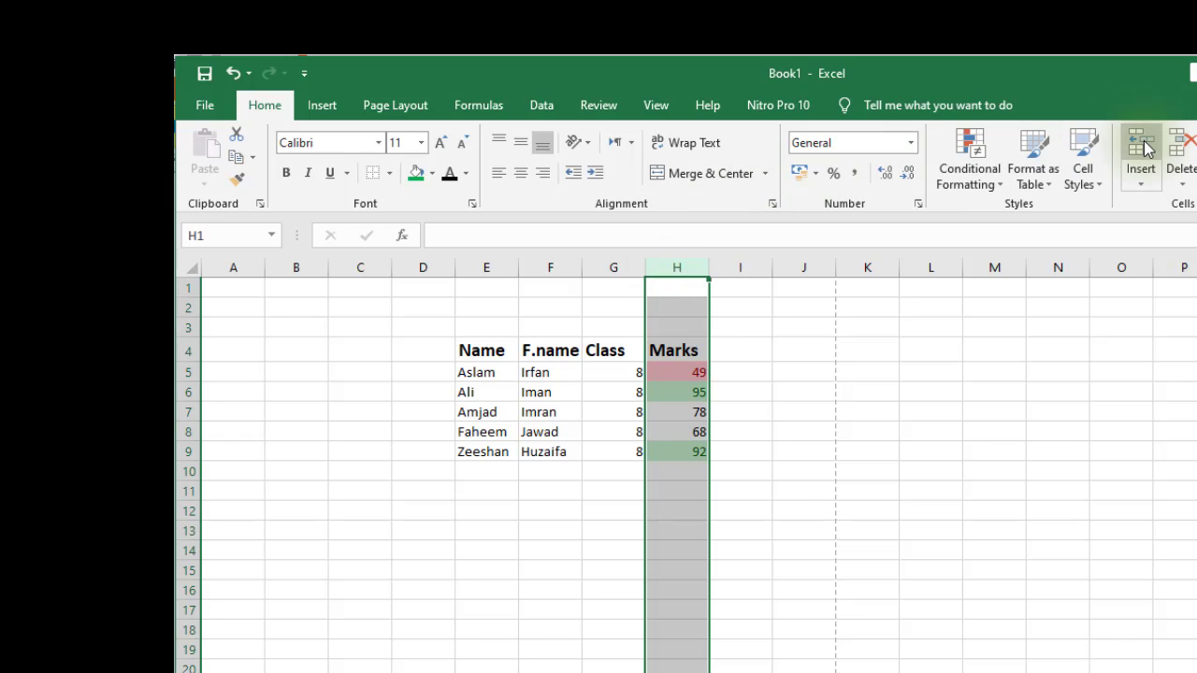
right_click(673, 267)
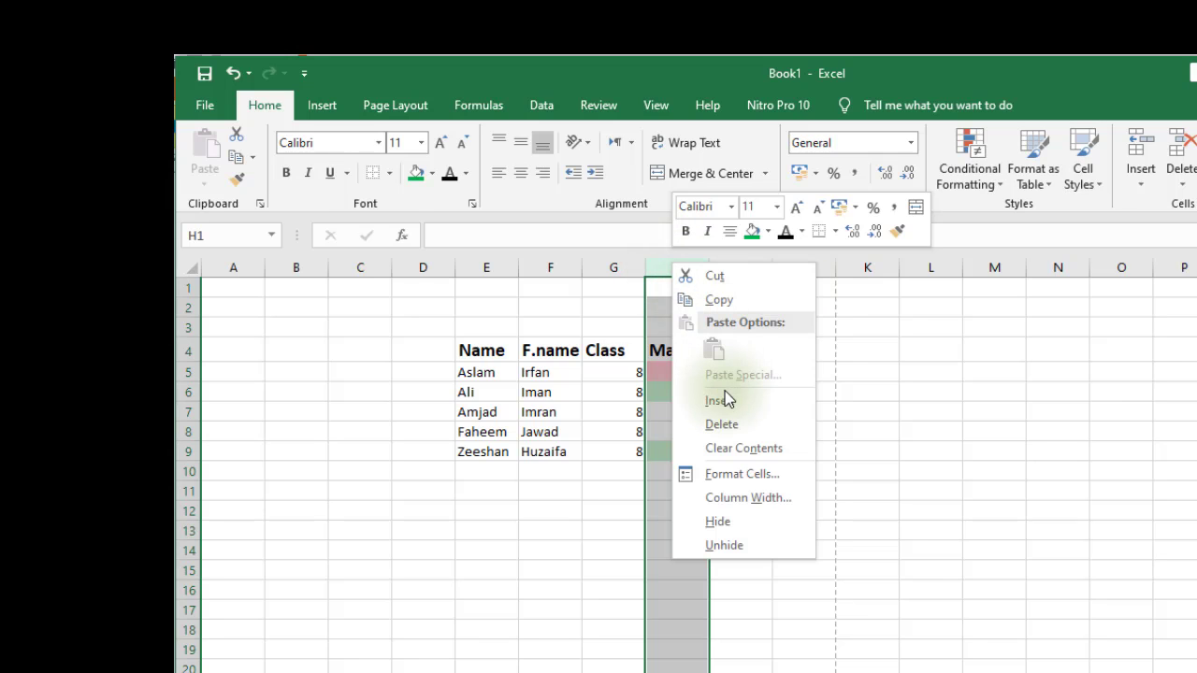
click(1130, 145)
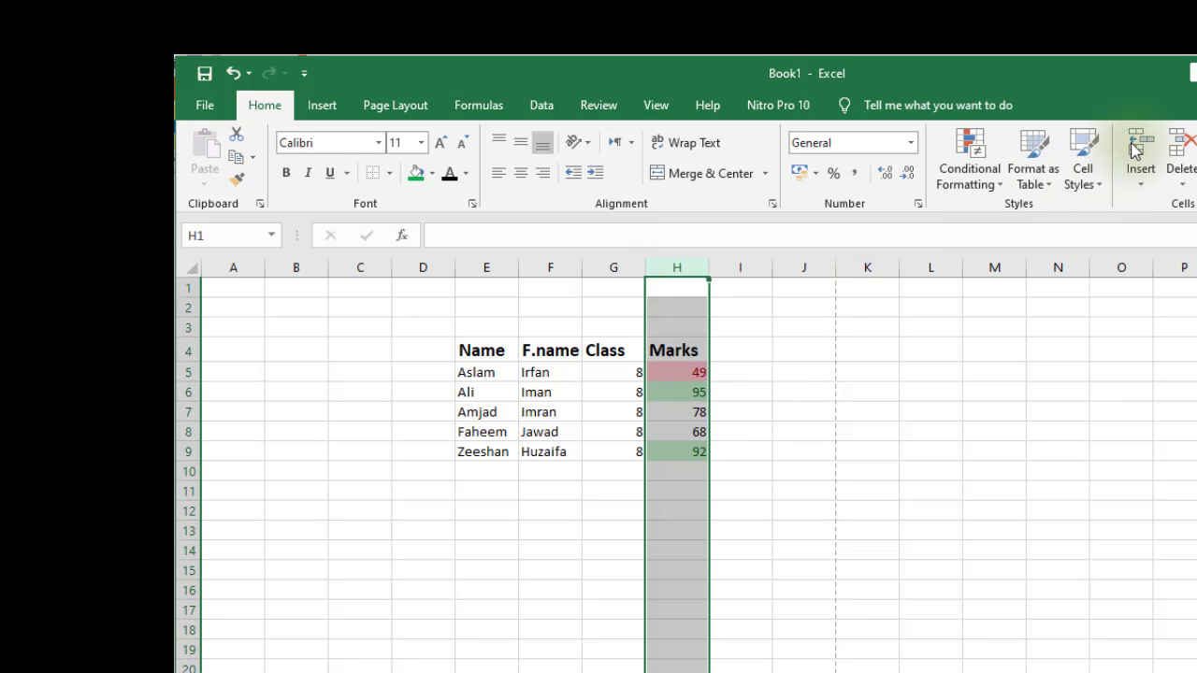
Enter the heading Section in H4 and fill H5:H9 with the value A for all students
click(687, 350)
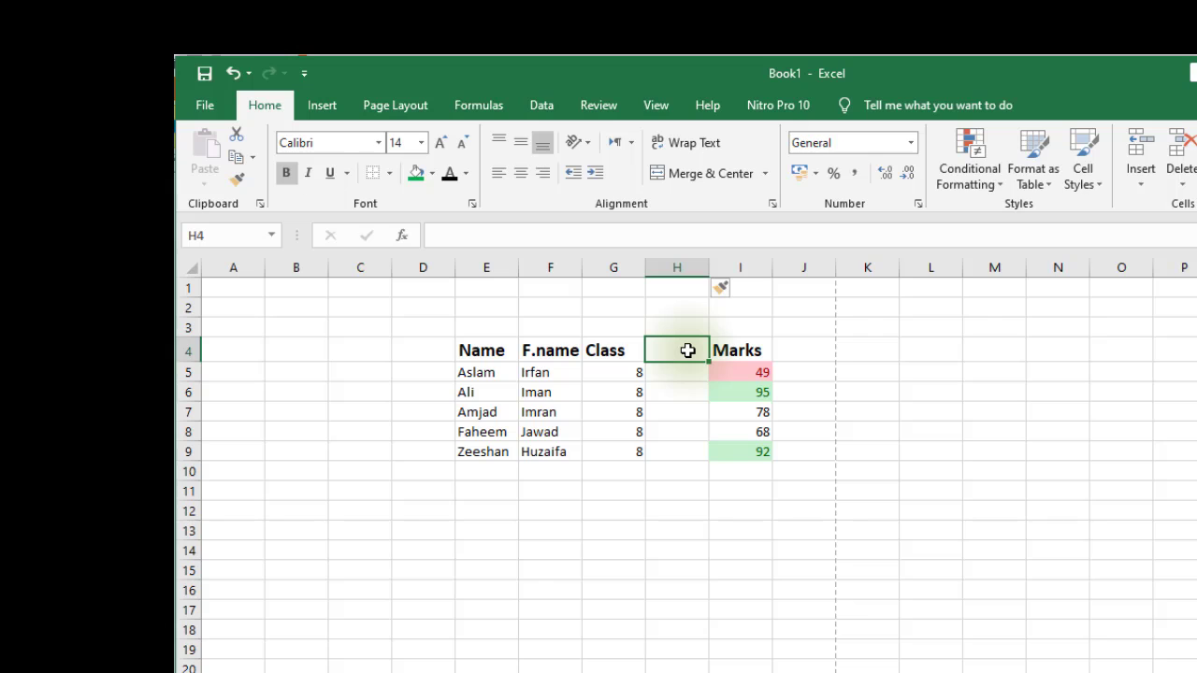
text(Section)
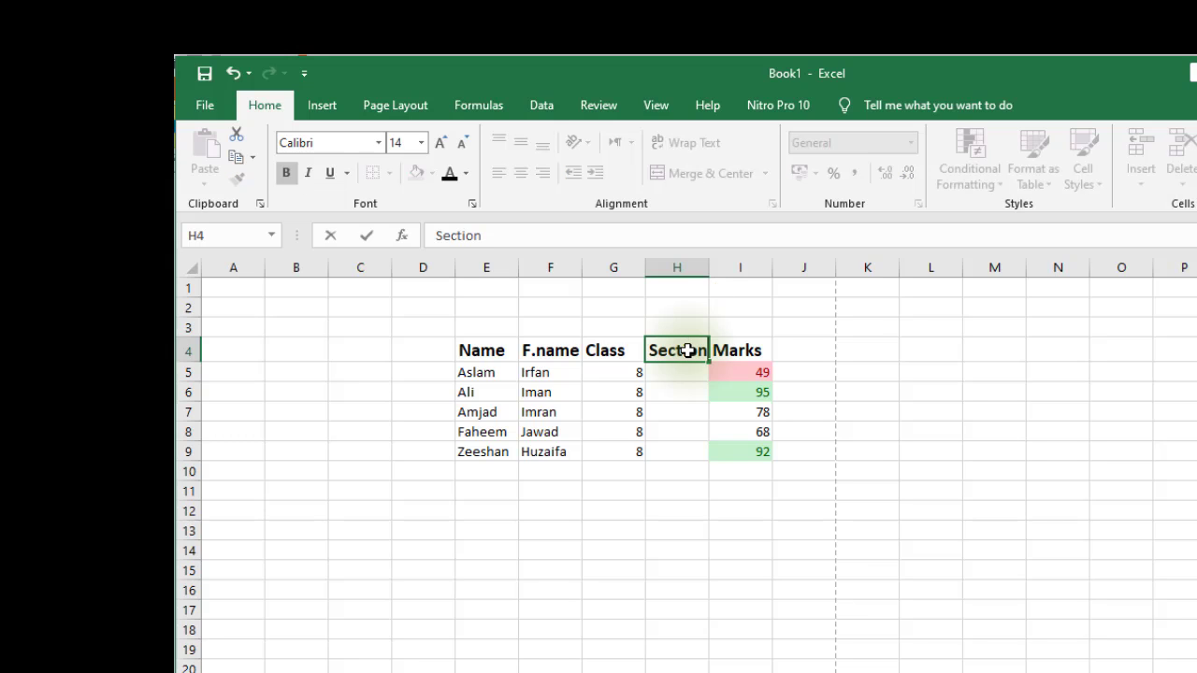
key(Return)
text(A)
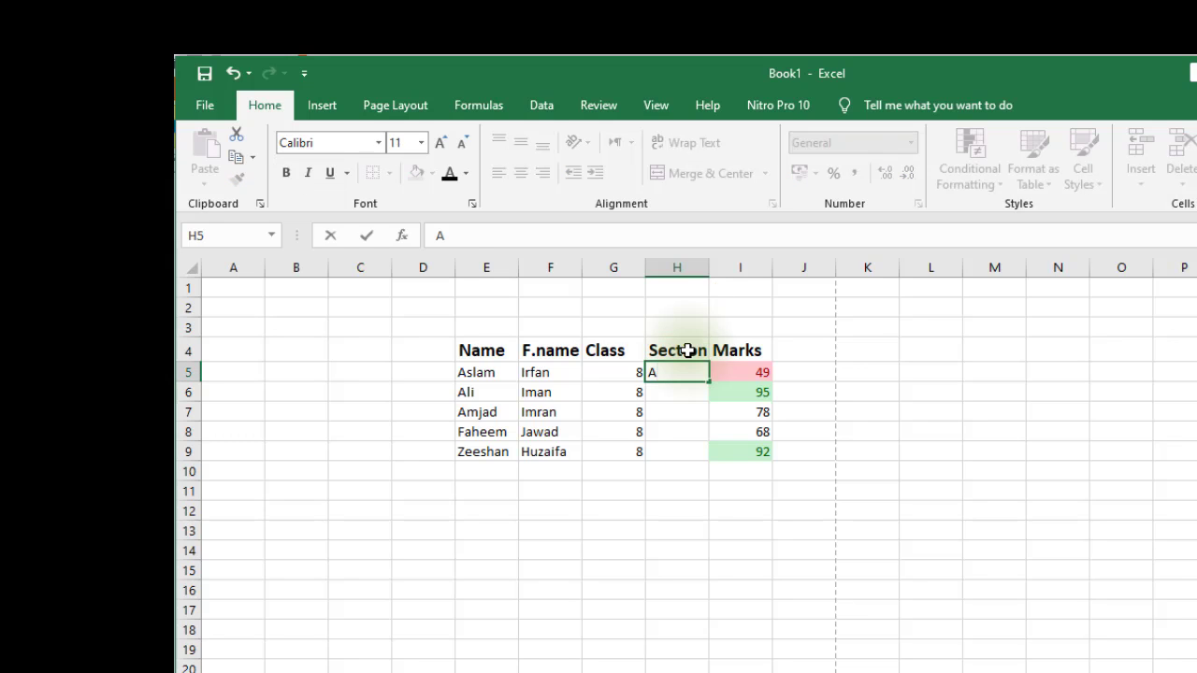
drag(708, 385, 703, 458)
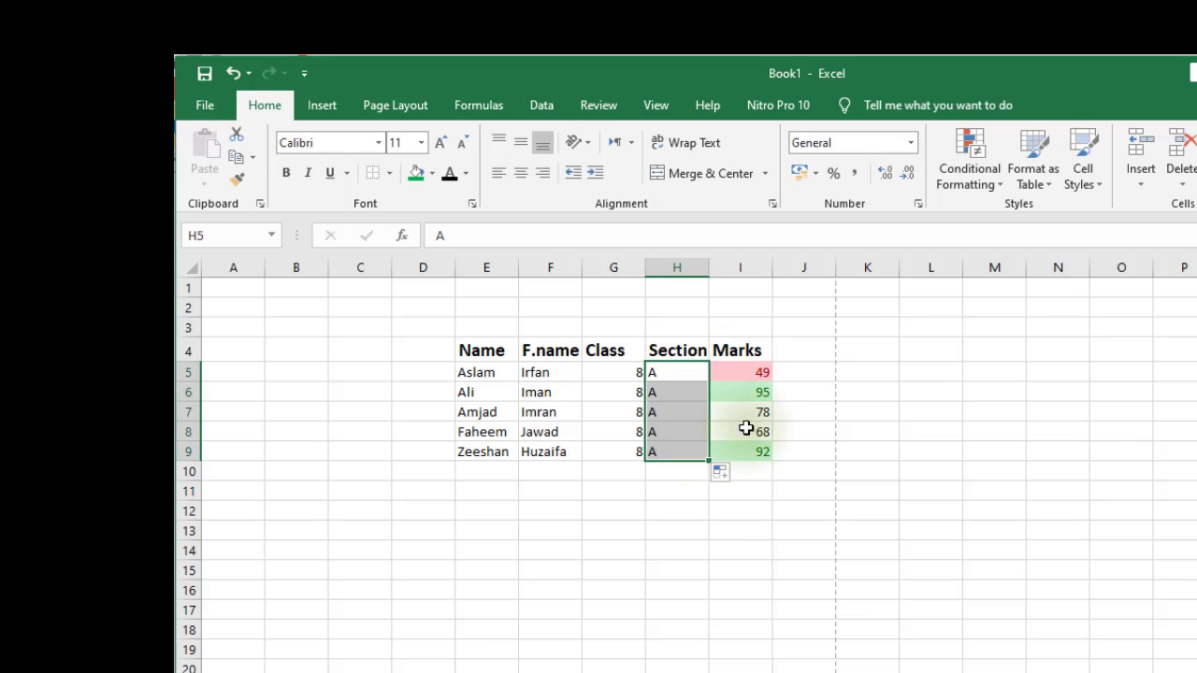
click(708, 524)
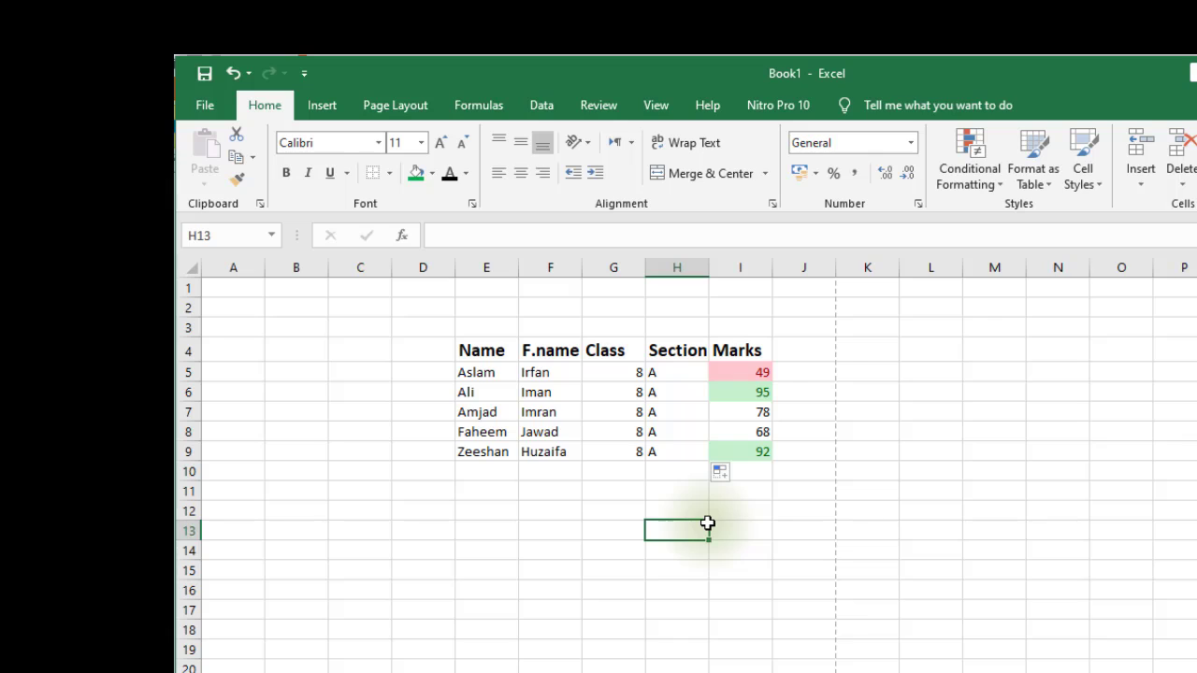